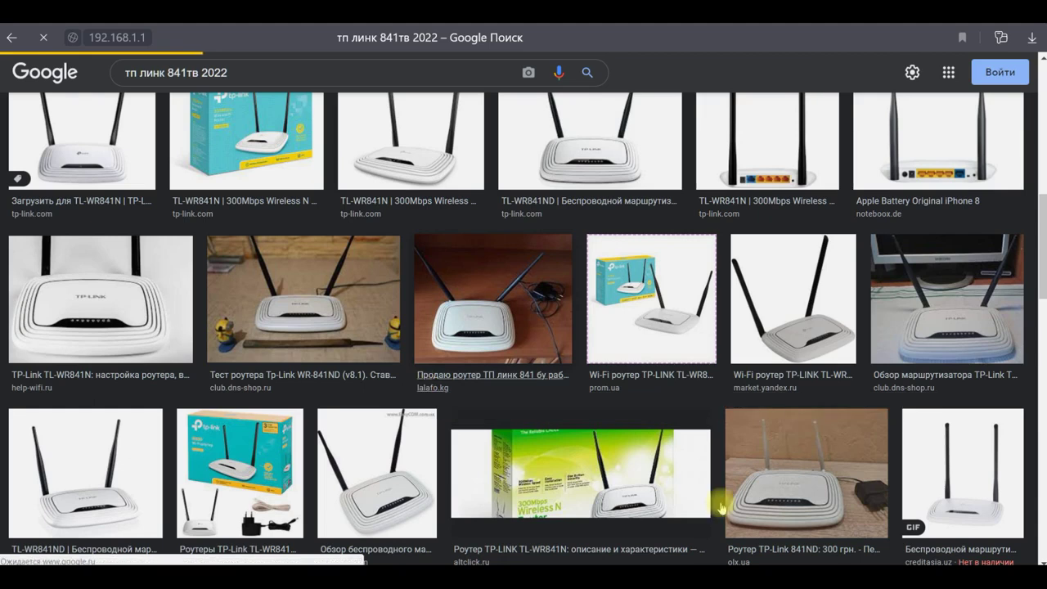
scroll(692, 439, "down", 5)
scroll(686, 333, "down", 10)
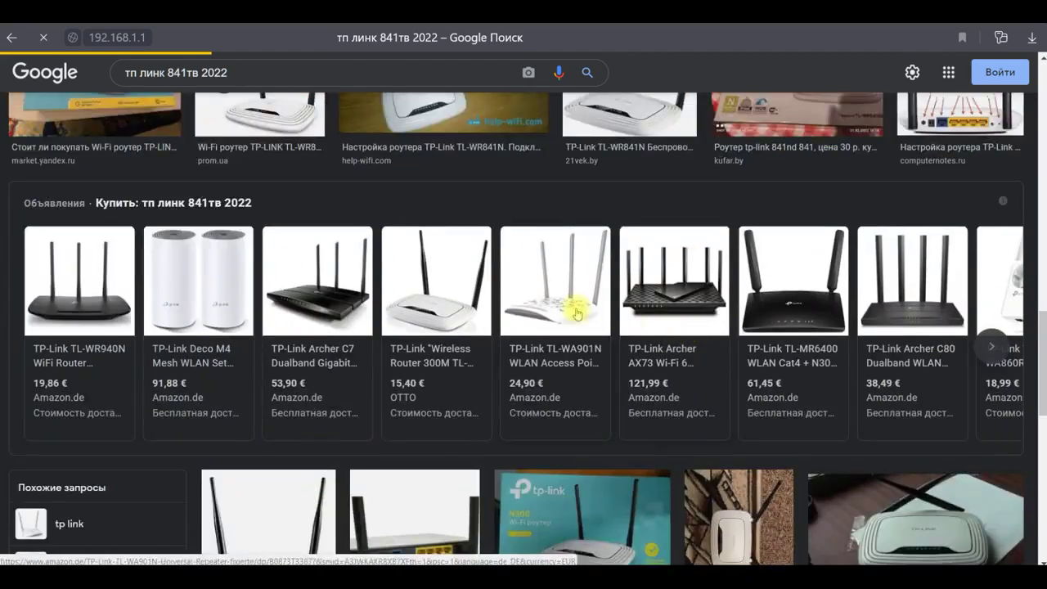
scroll(570, 303, "down", 3)
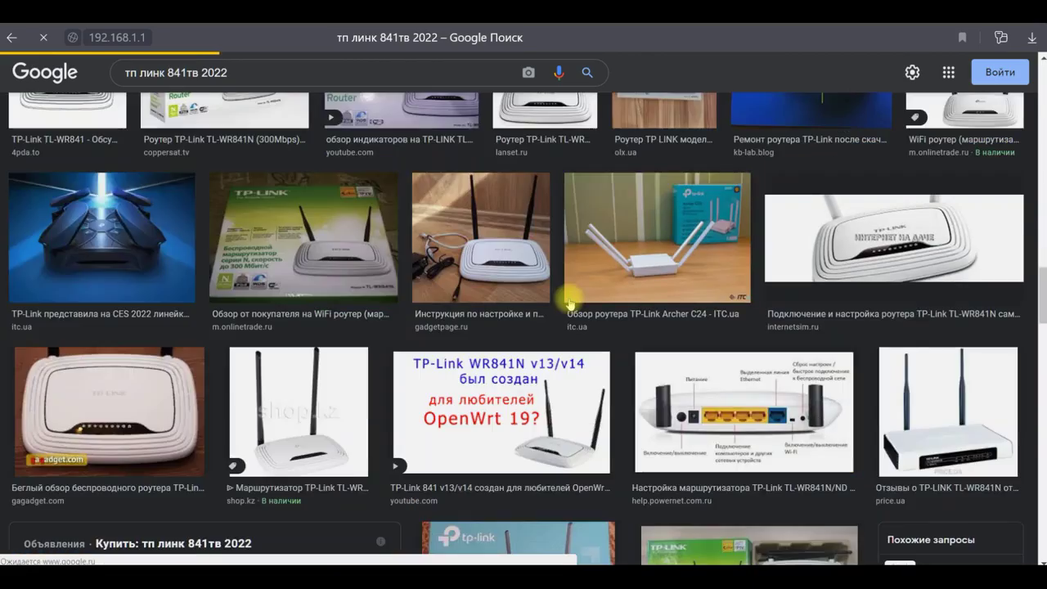
scroll(572, 298, "up", 12)
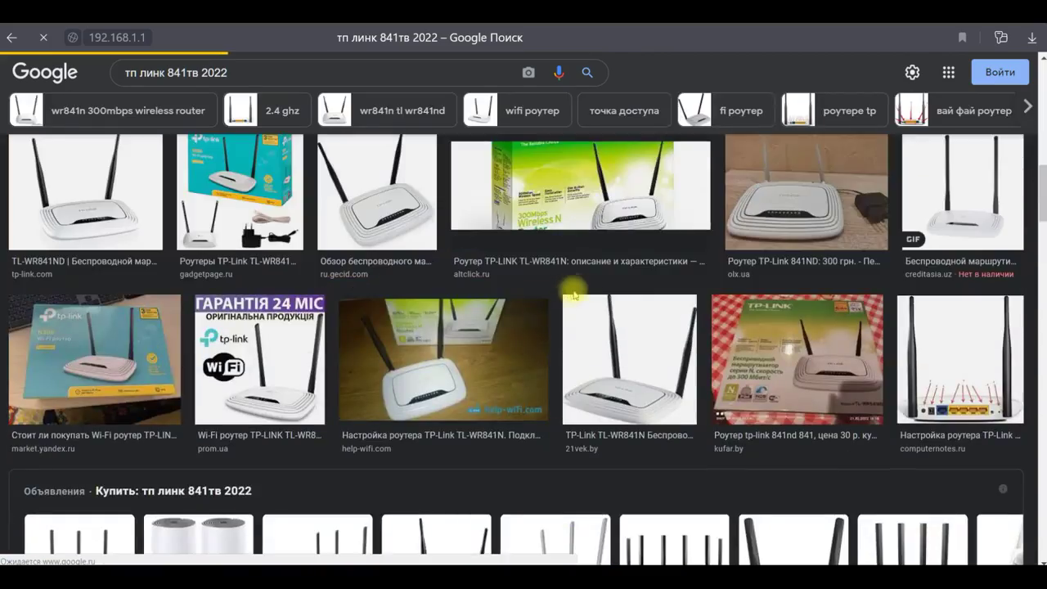
scroll(789, 380, "up", 1)
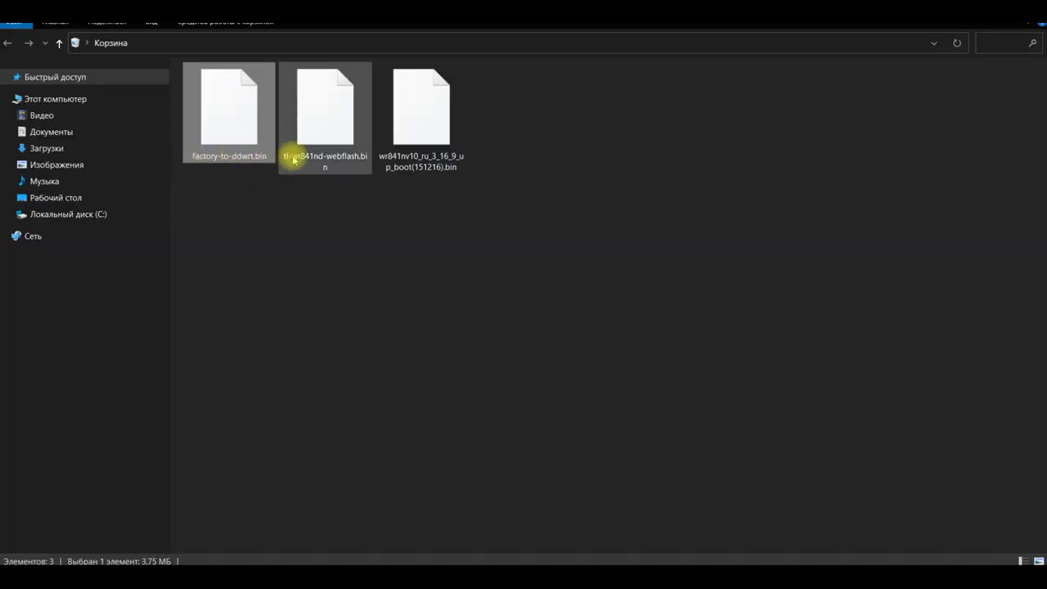
- Compare the three firmware .bin file sizes, noting tl-wr841nd-webflash.bin at 3,75 MB
left_click(299, 158)
left_click(420, 154)
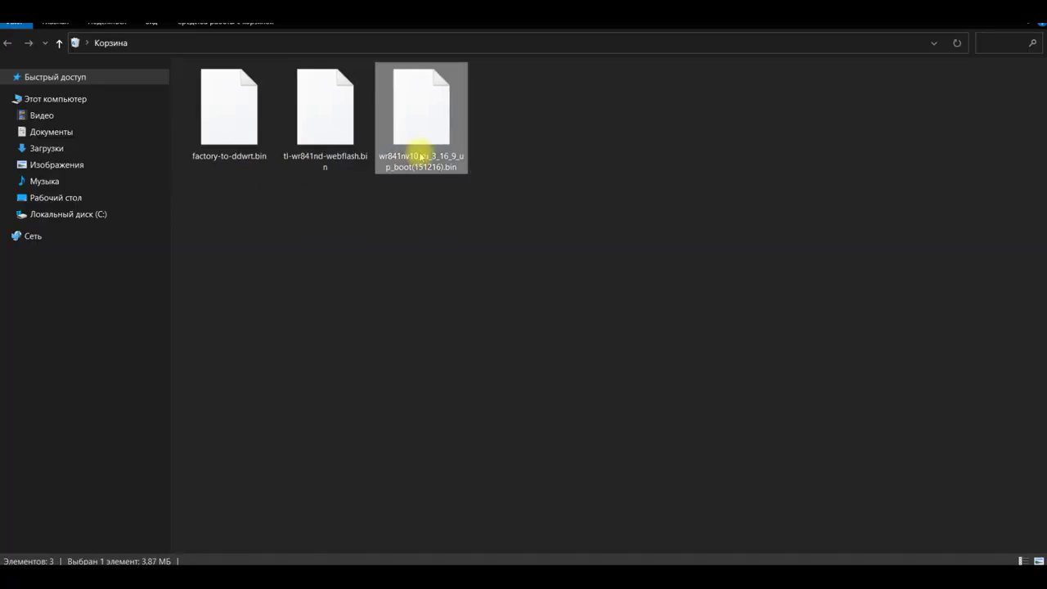
left_click(322, 159)
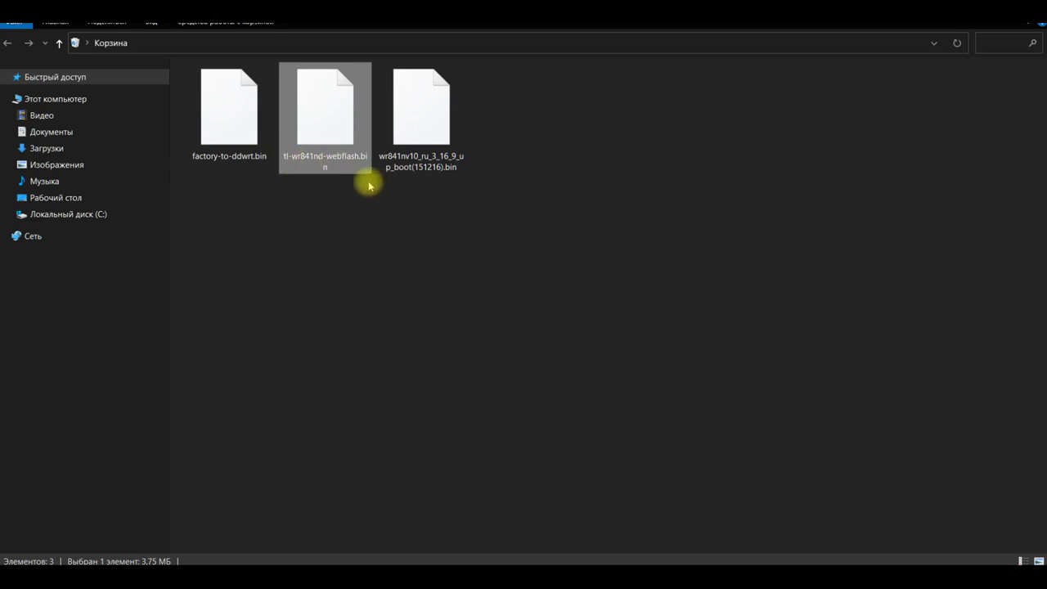
left_click(406, 164)
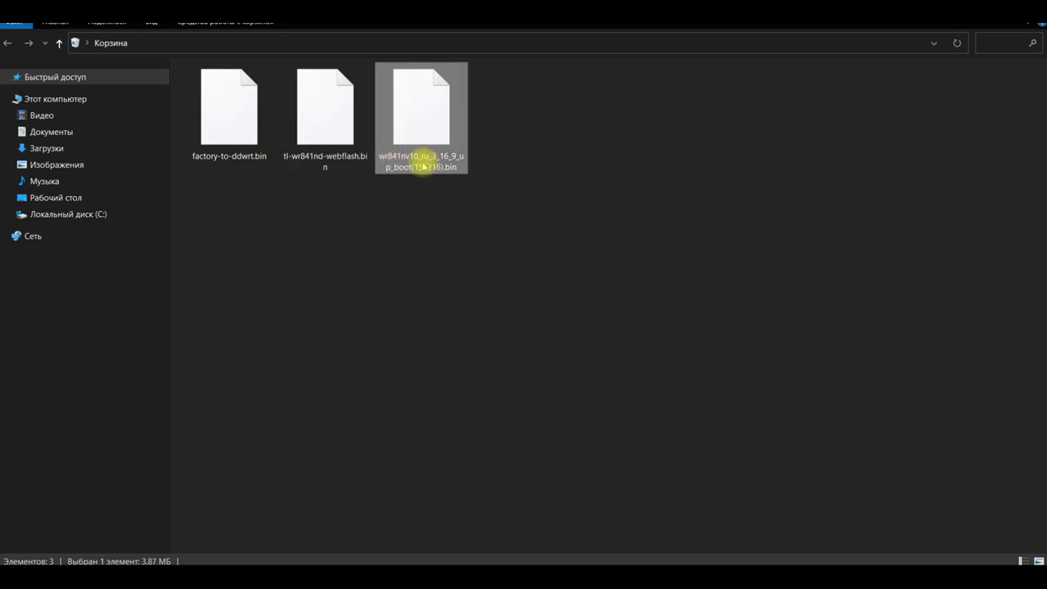
left_click(327, 159)
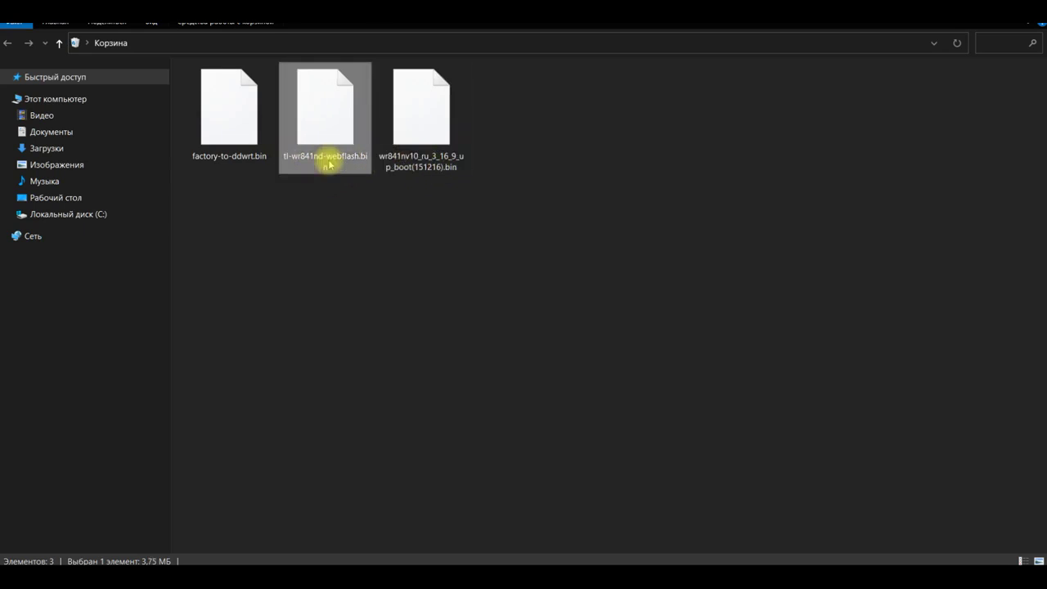
left_click(437, 155)
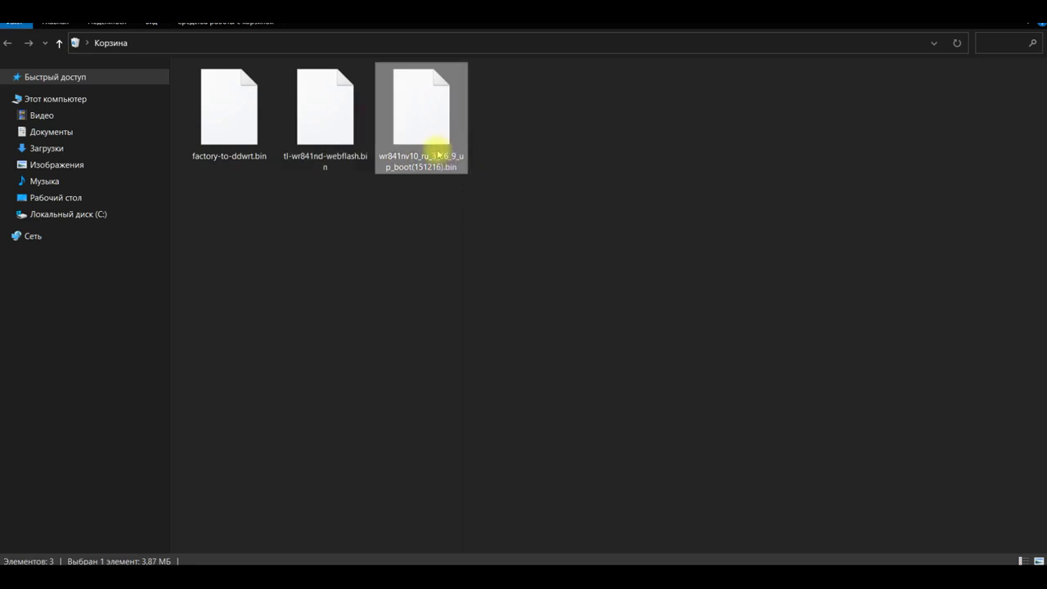
left_click(305, 147)
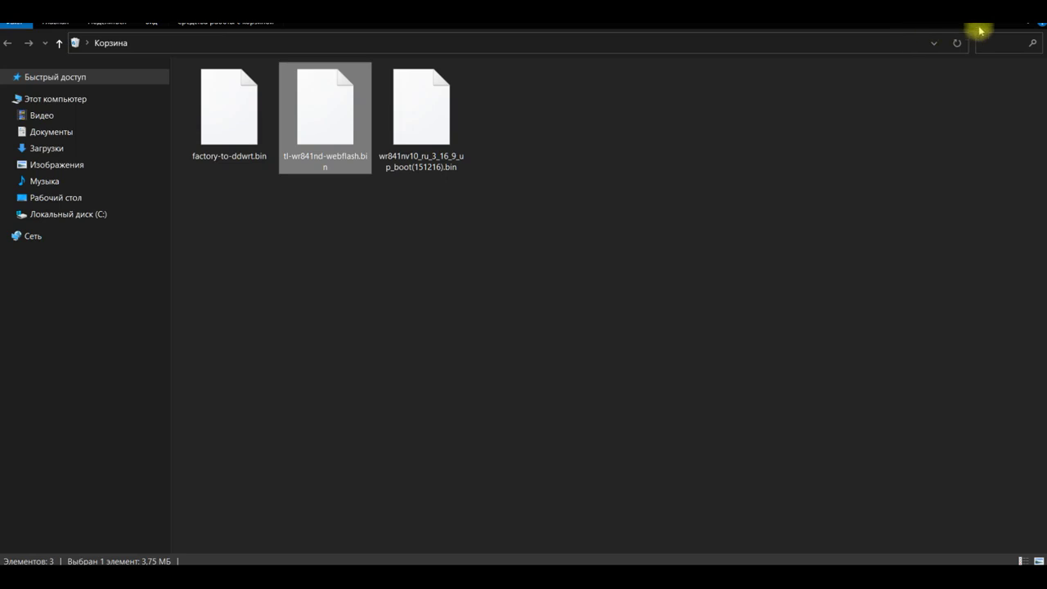
left_click(417, 270)
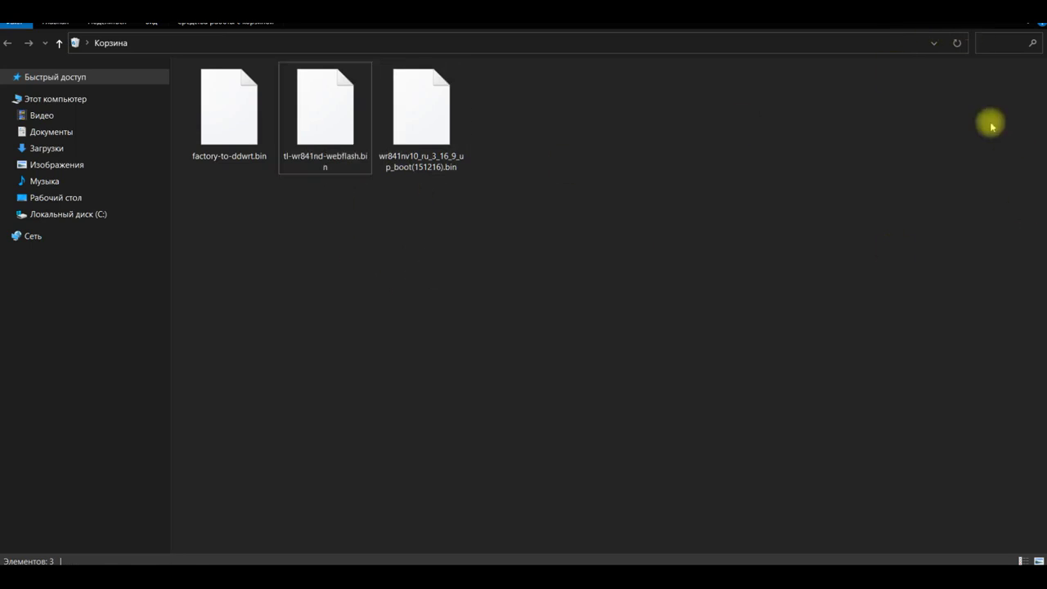
- Join the open dd-wrt Wi-Fi network with auto-connect off, then go to 192.168.1.1
left_click(926, 562)
left_click(941, 554)
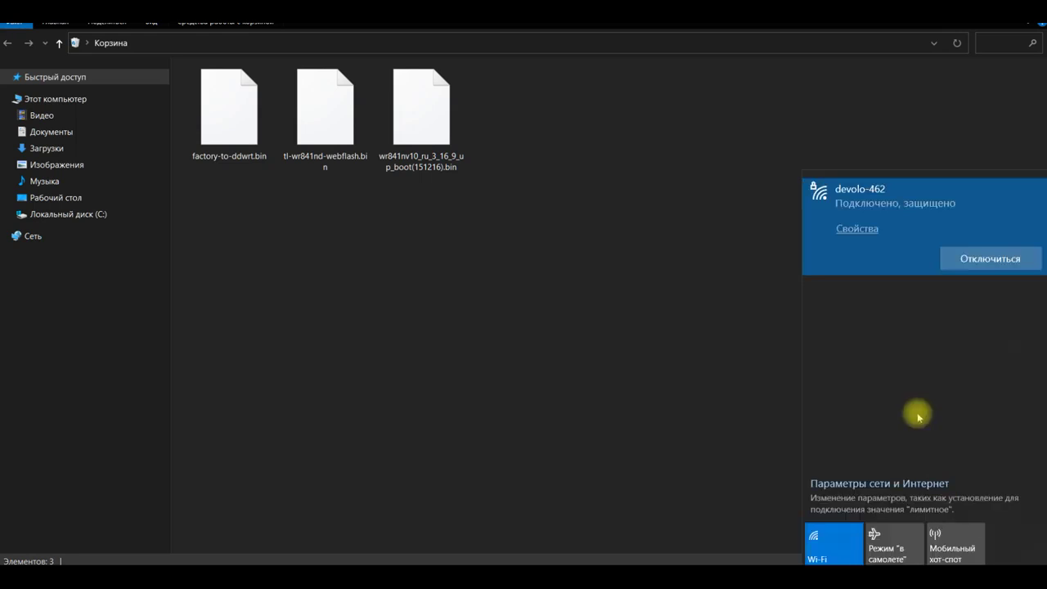
left_click(853, 296)
left_click(848, 296)
left_click(970, 329)
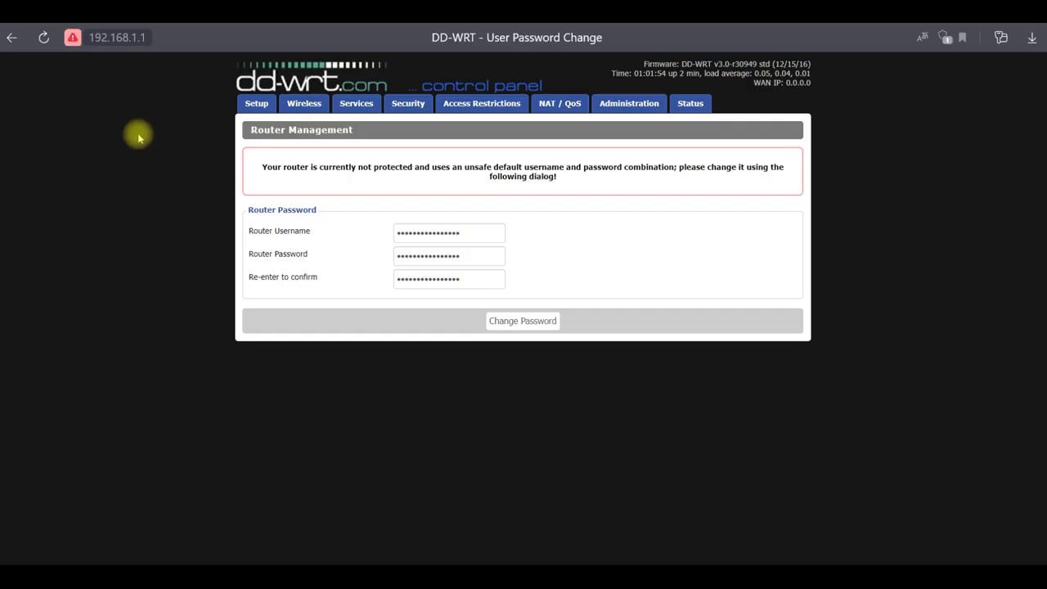
left_click(106, 41)
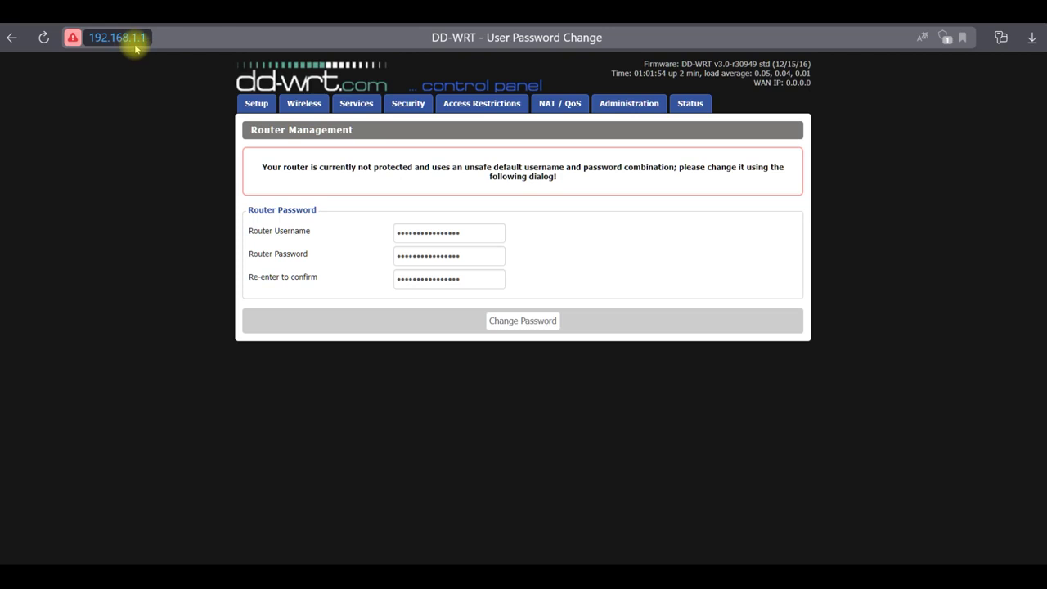
- Replace the default router username and password, confirm the password, and save the change
left_click(545, 343)
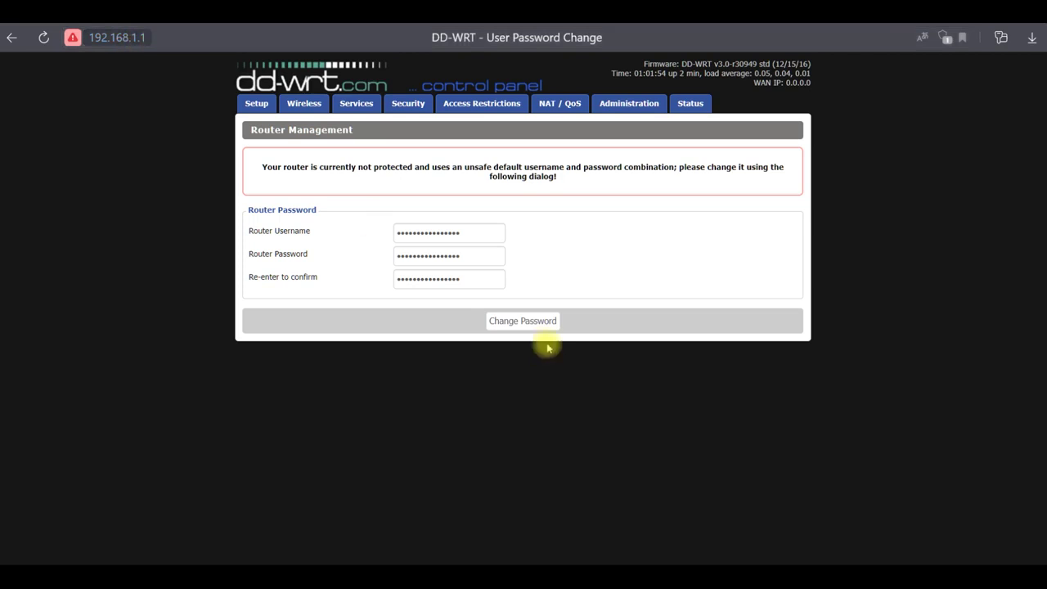
left_click(470, 232)
left_click(438, 222)
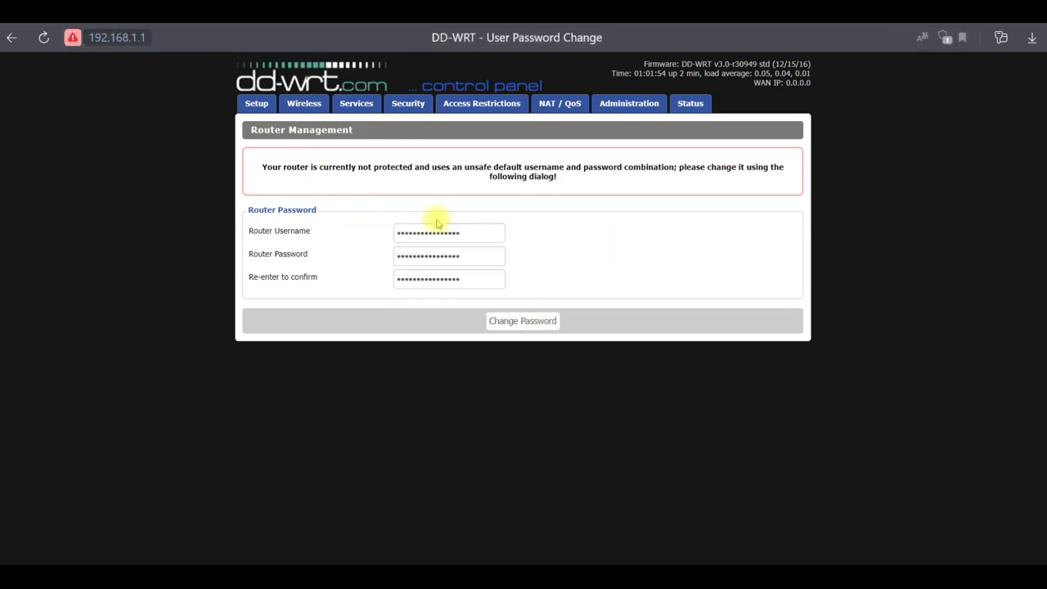
left_click(424, 233)
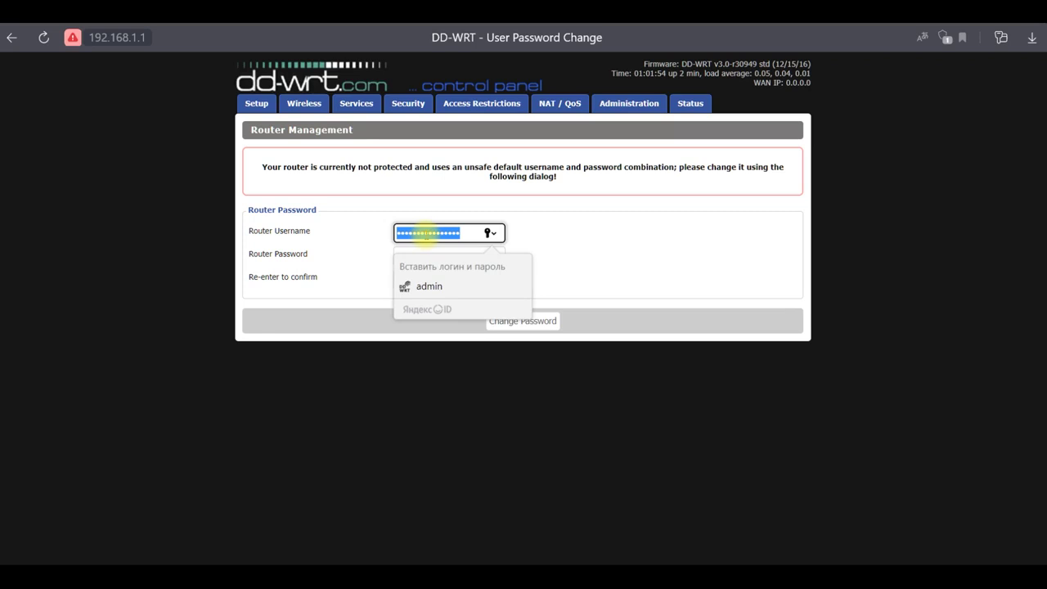
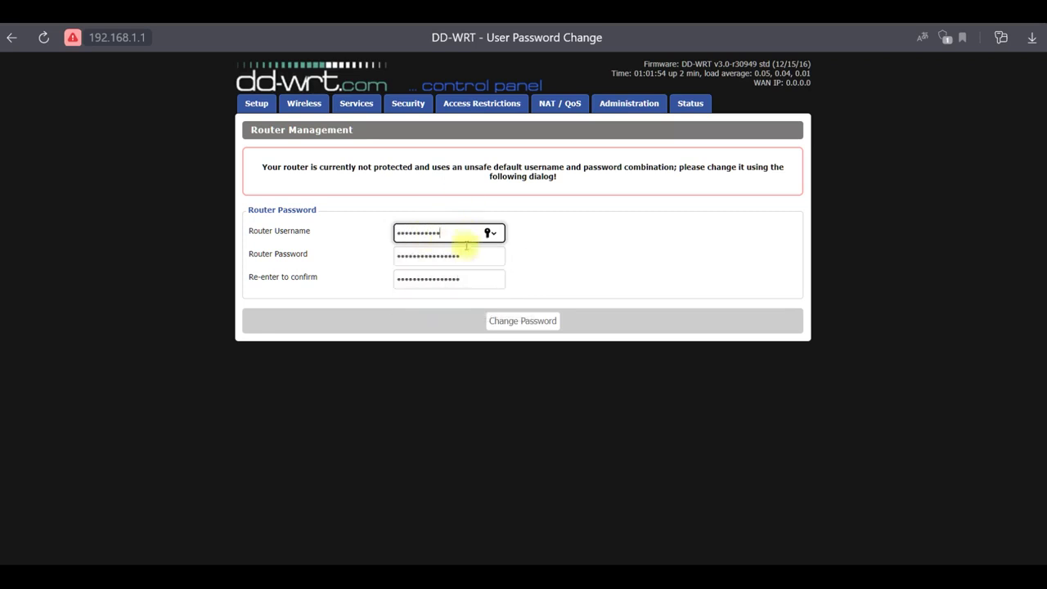
left_click(460, 257)
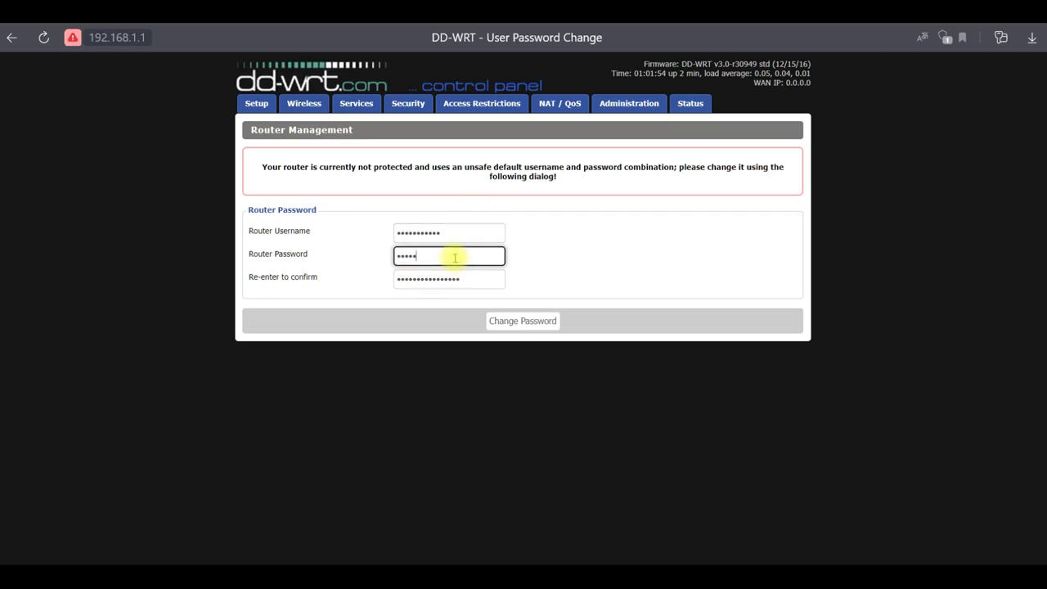
key("Tab")
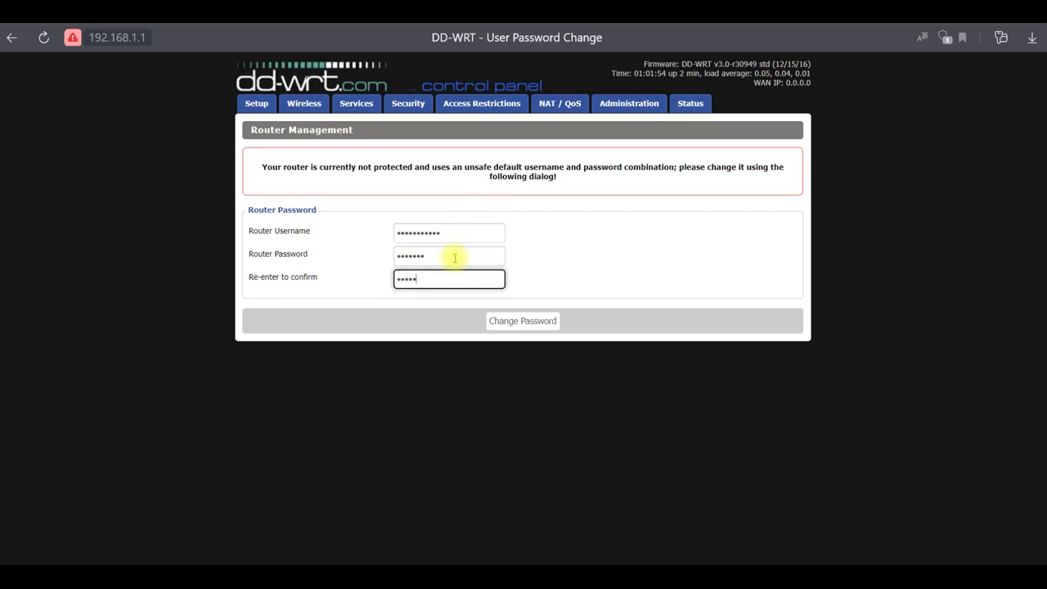
left_click(547, 324)
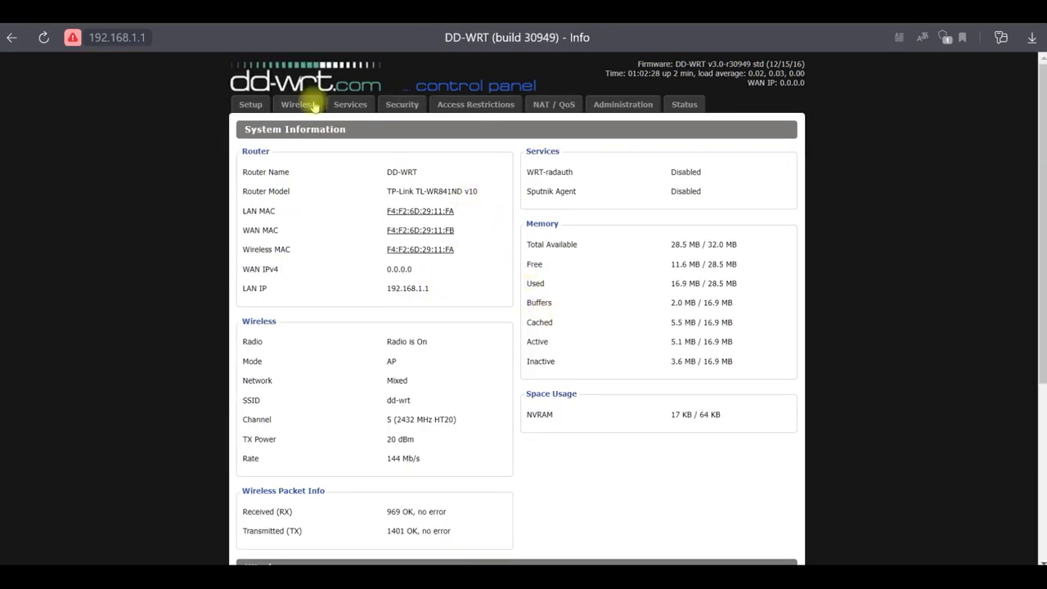
- Open Administration, glance at Firmware Upgrade, and return to the Management settings
left_click(627, 105)
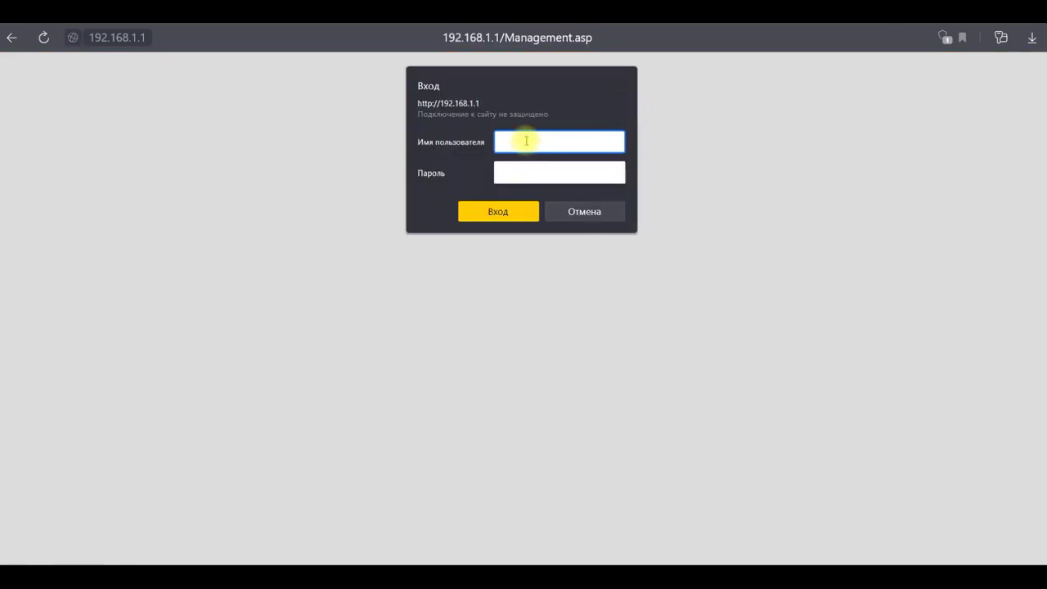
key("BackSpace")
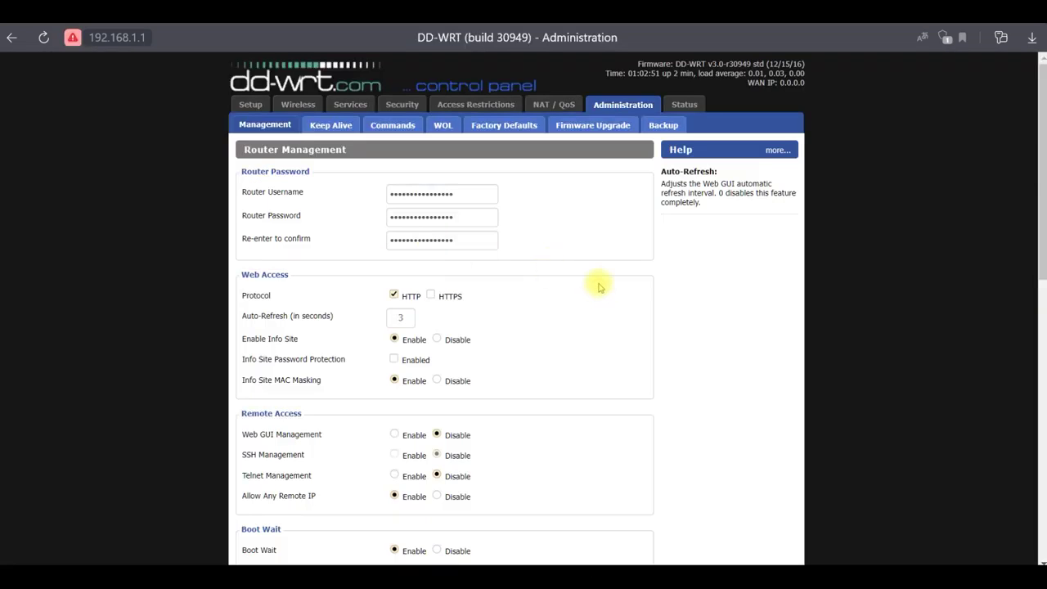
scroll(635, 334, "down", 6)
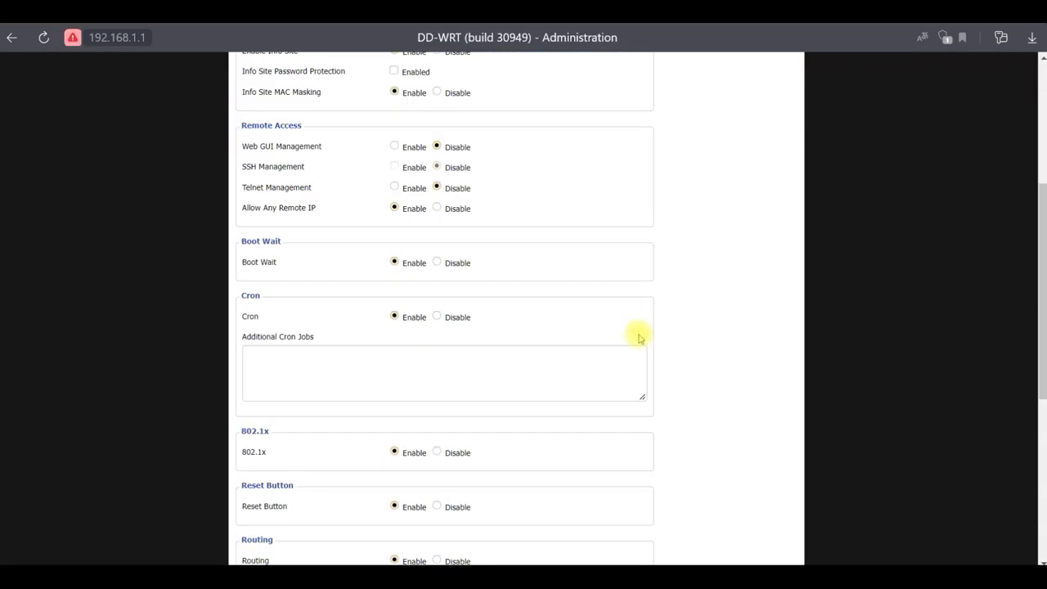
scroll(647, 346, "up", 6)
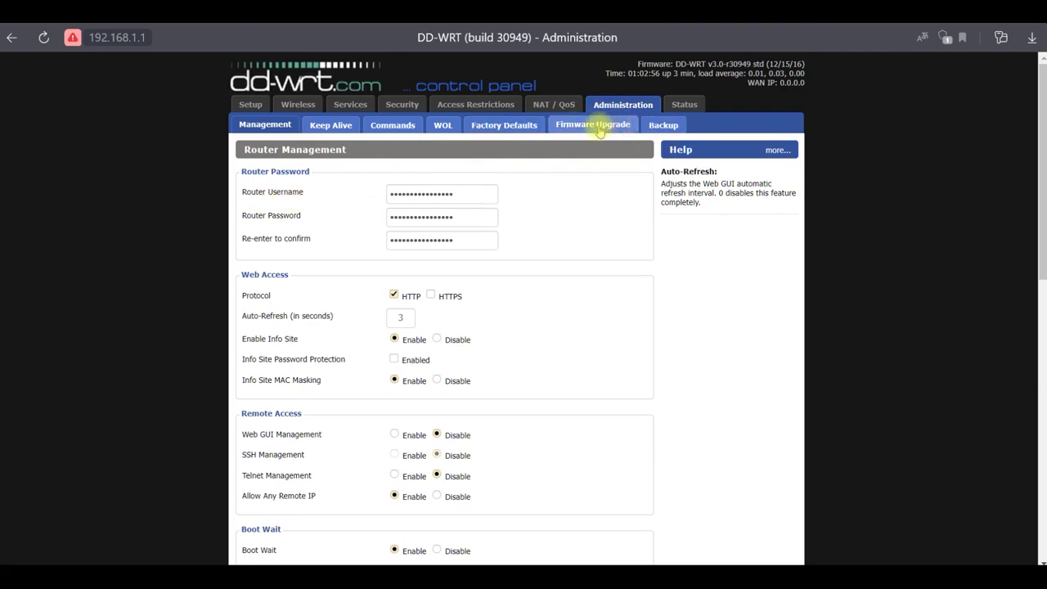
left_click(579, 125)
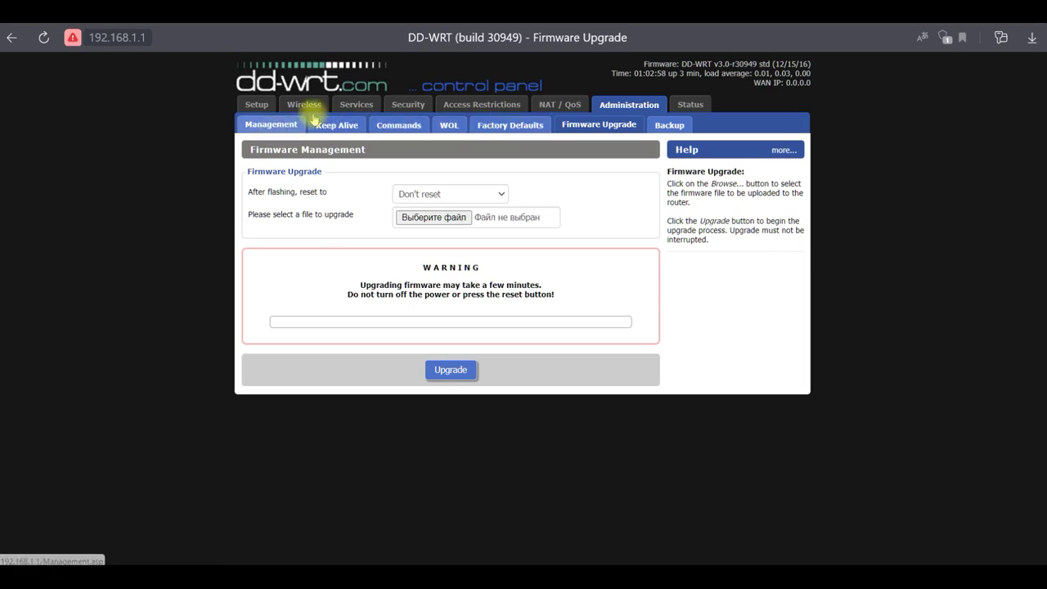
left_click(271, 125)
scroll(602, 420, "down", 10)
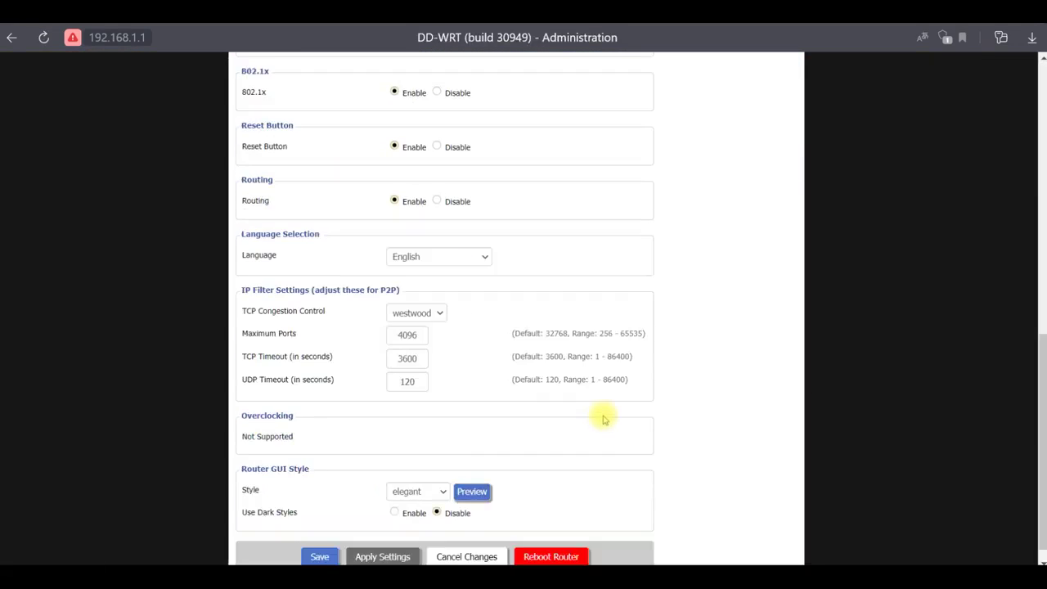
scroll(601, 413, "up", 10)
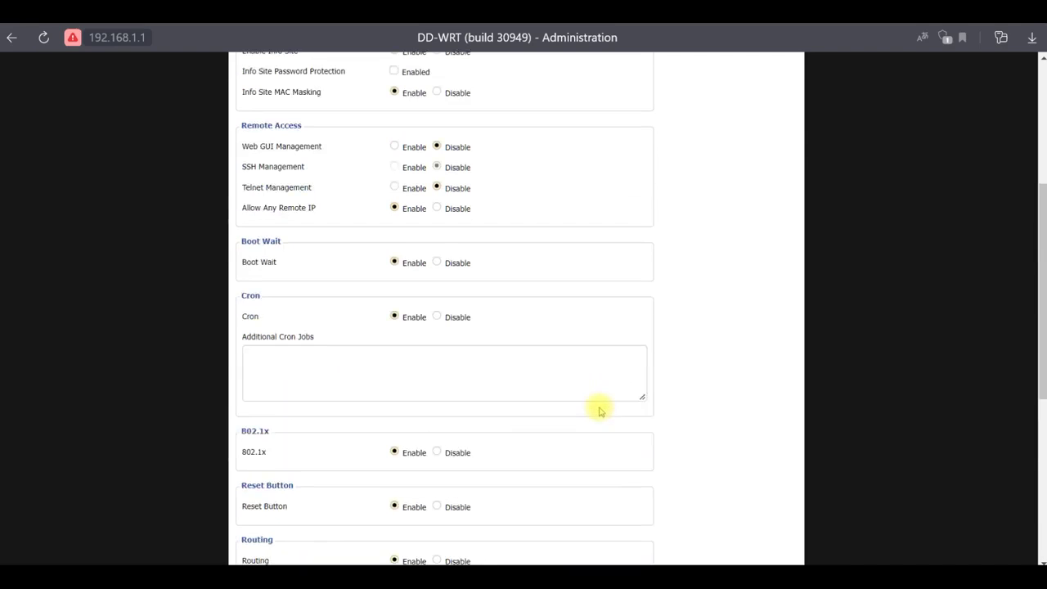
scroll(544, 360, "down", 8)
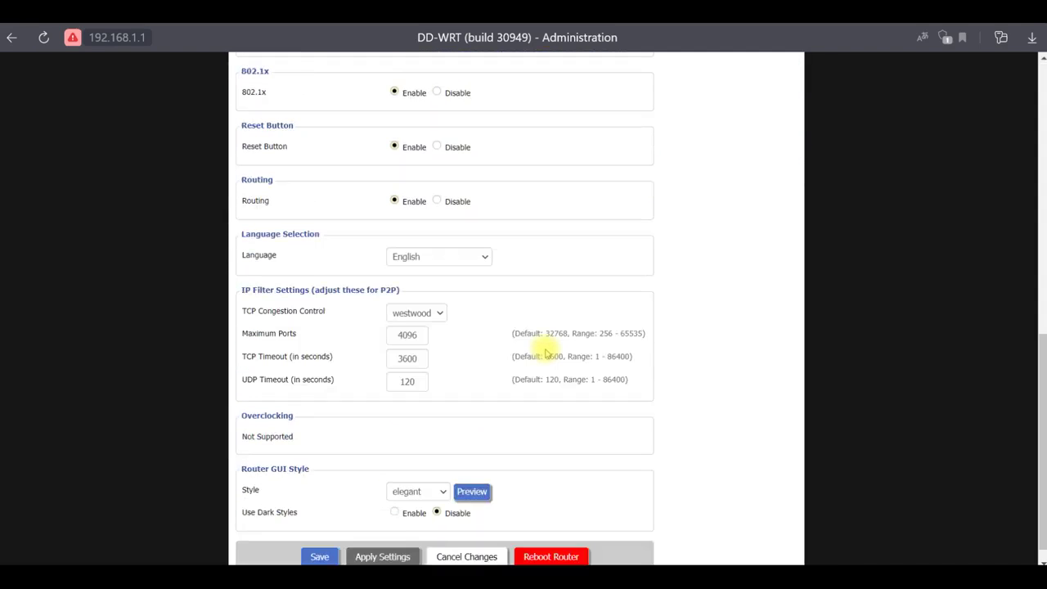
- Set the interface language to Russian and save it
left_click(438, 257)
scroll(441, 392, "down", 1)
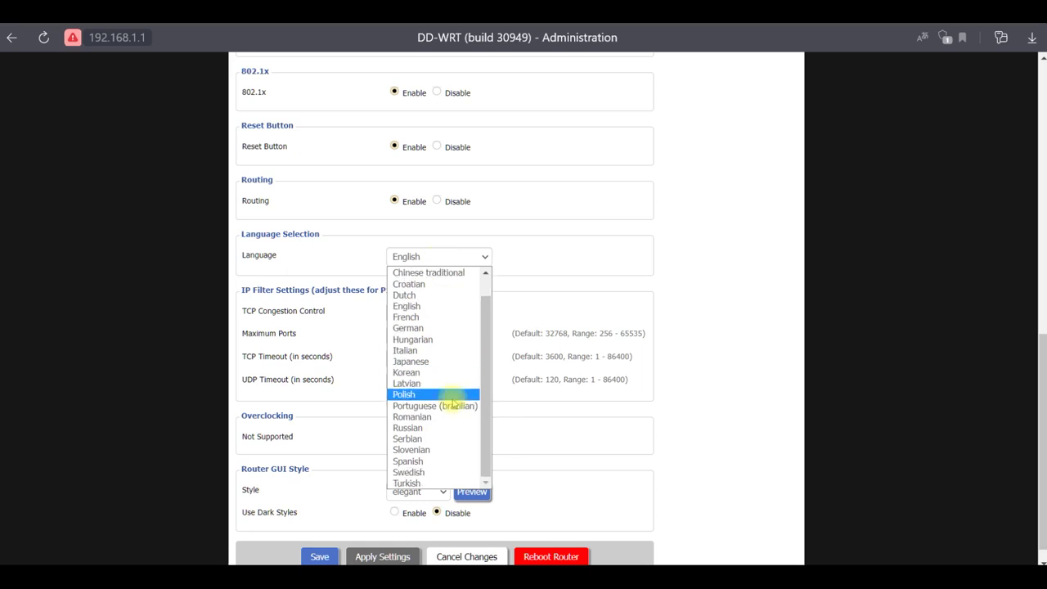
left_click(430, 429)
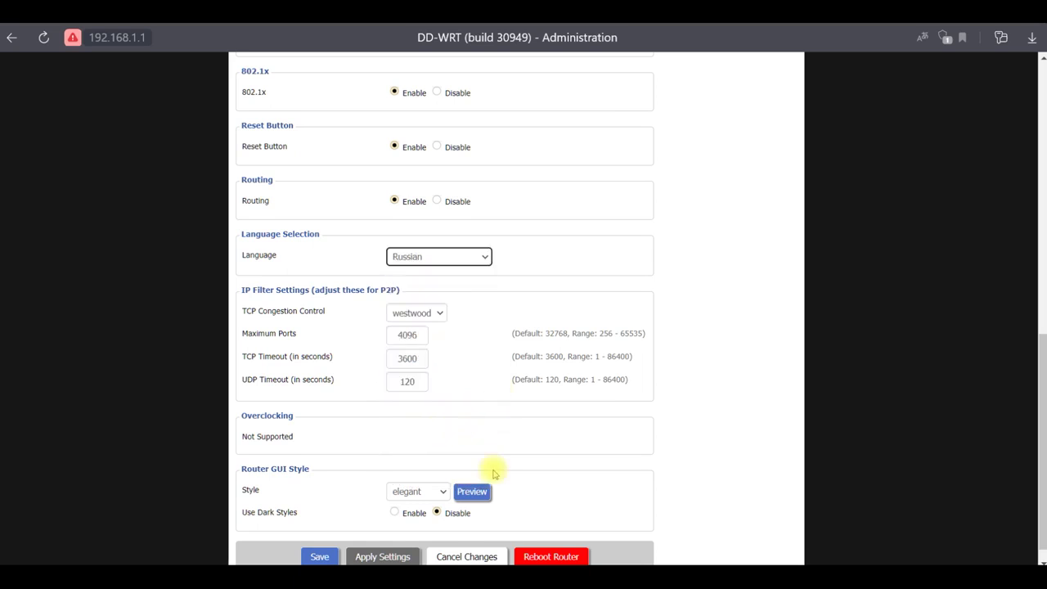
scroll(495, 461, "down", 1)
left_click(318, 536)
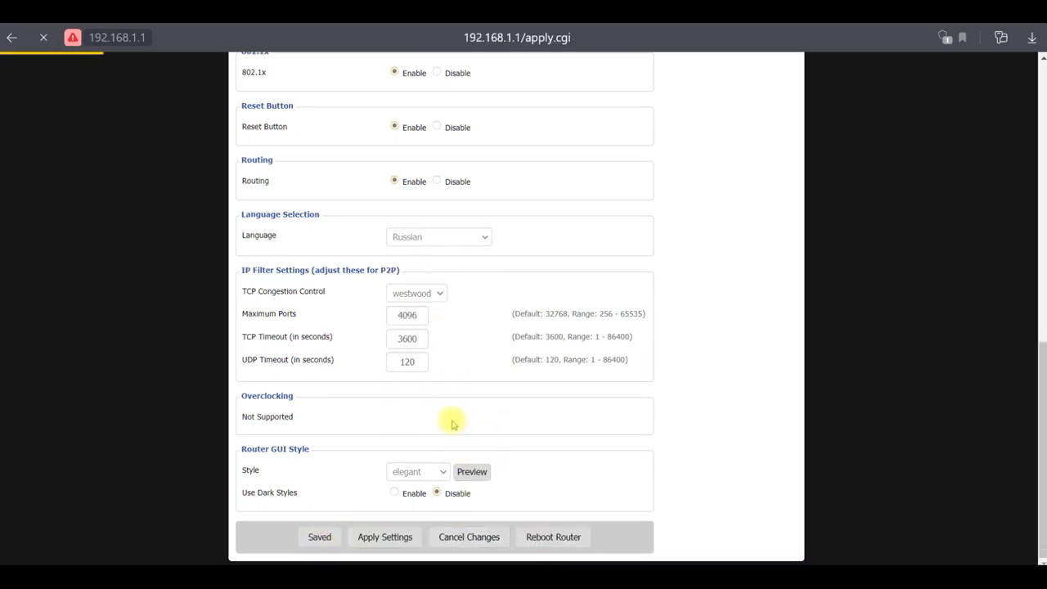
- Open the Basic Setup page and review the Router IP octets
scroll(497, 432, "down", 7)
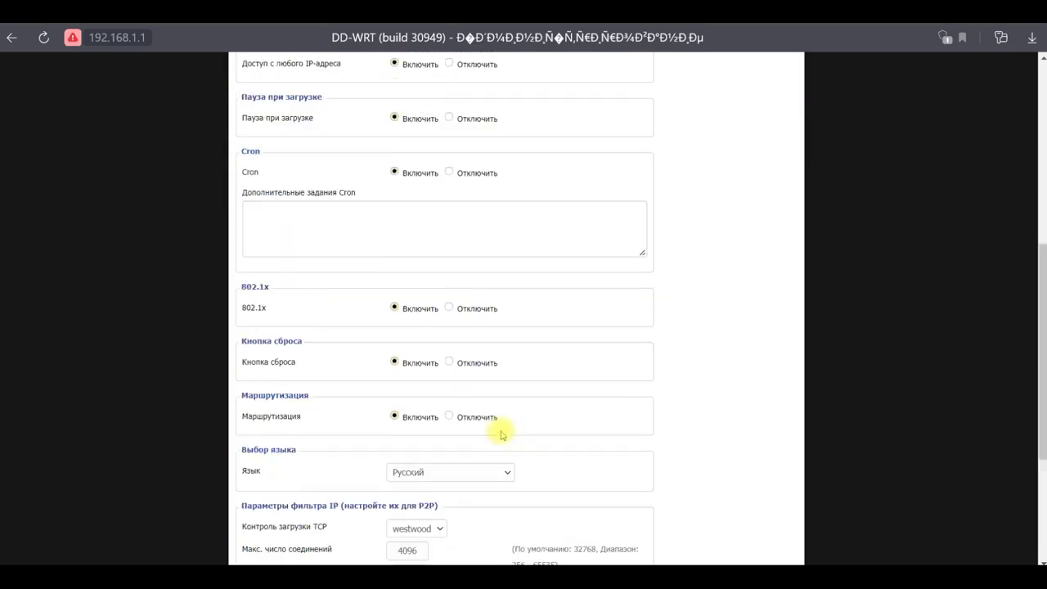
scroll(494, 409, "up", 7)
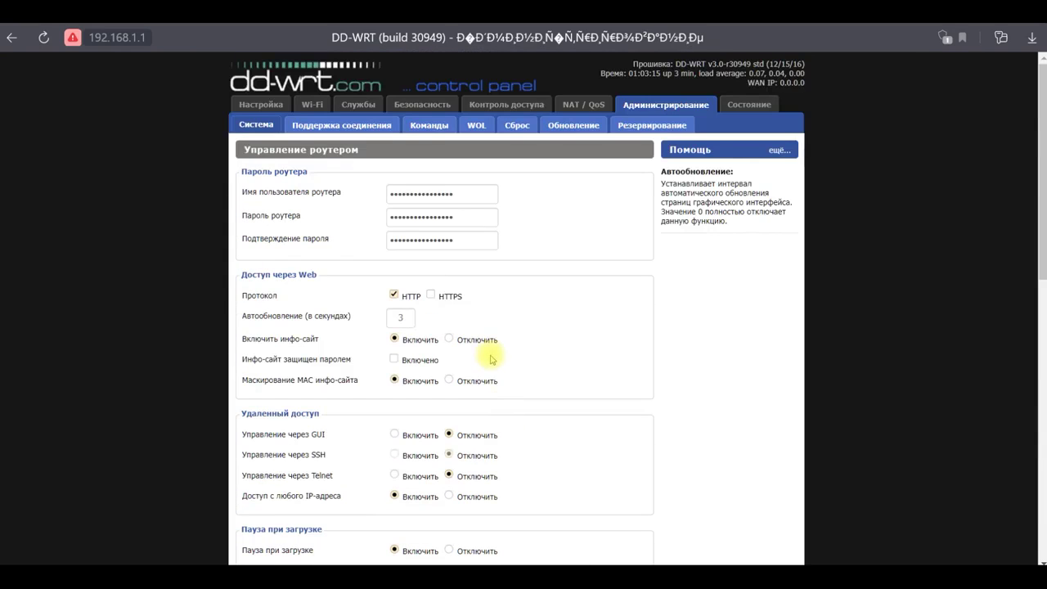
left_click(264, 105)
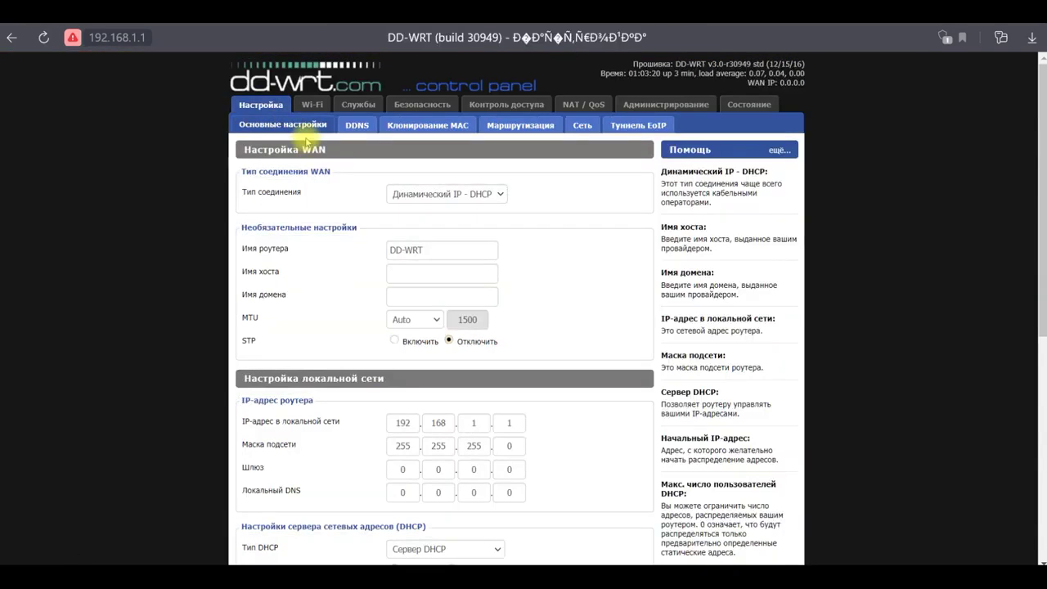
scroll(386, 176, "down", 3)
scroll(386, 176, "up", 3)
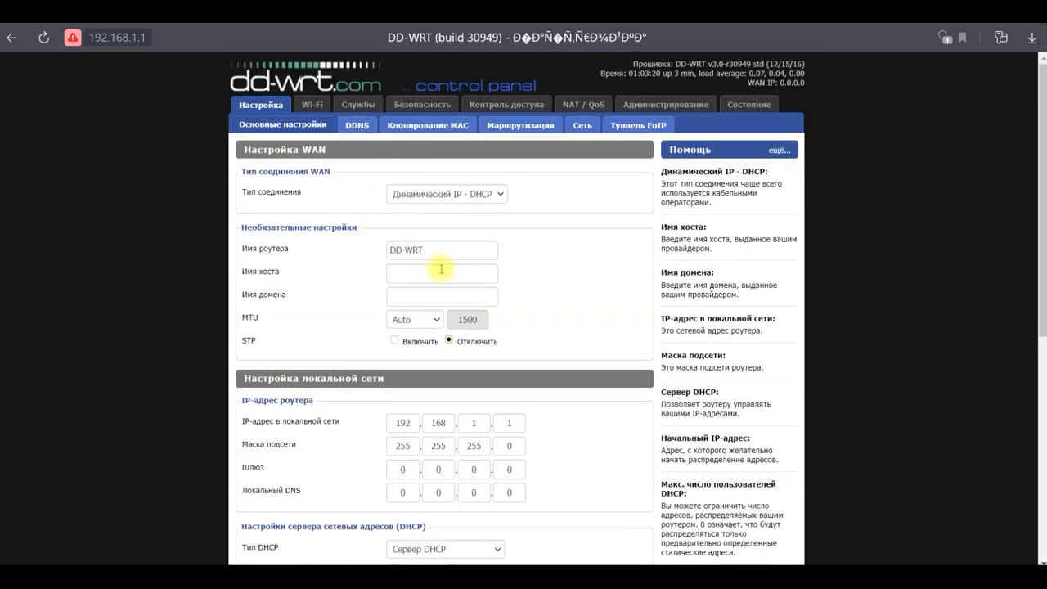
scroll(445, 274, "down", 3)
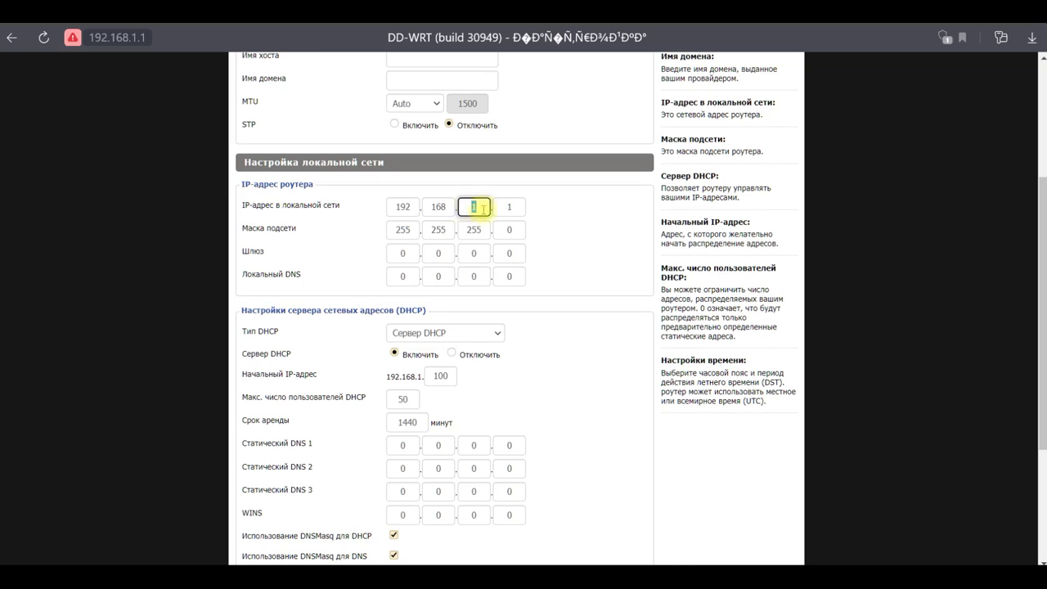
left_click(514, 206)
left_click(473, 206)
- Check the devolo-462 network properties showing IPv4 address 192.168.2.198
left_click(937, 560)
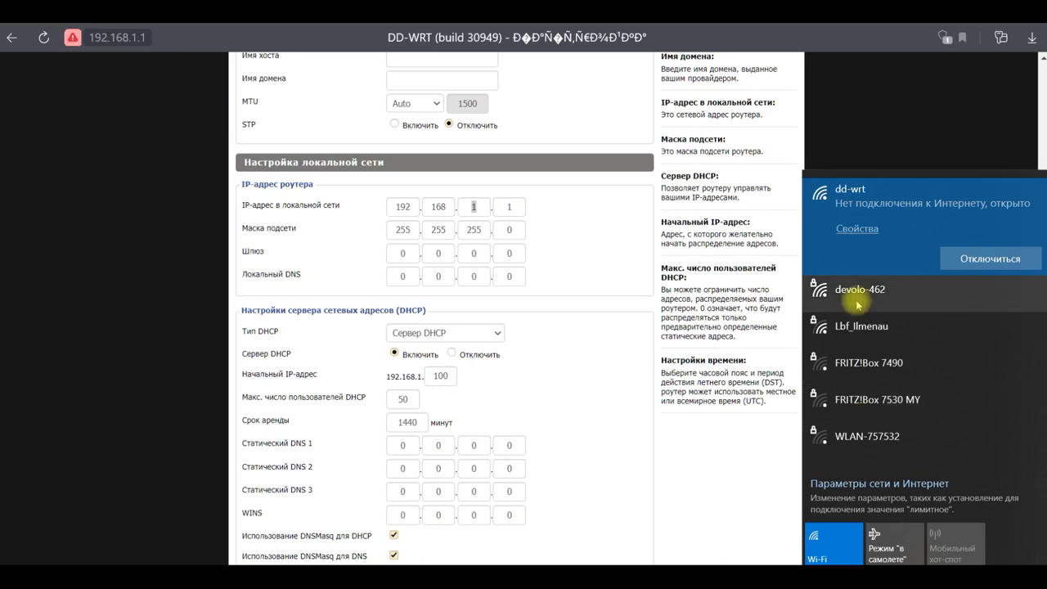
left_click(900, 100)
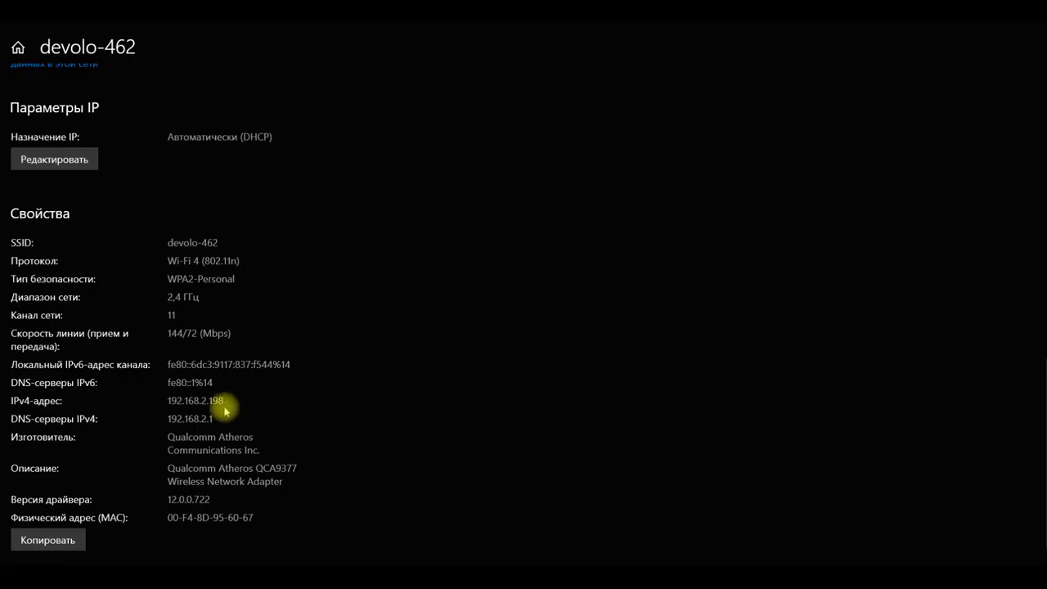
scroll(221, 409, "down", 1)
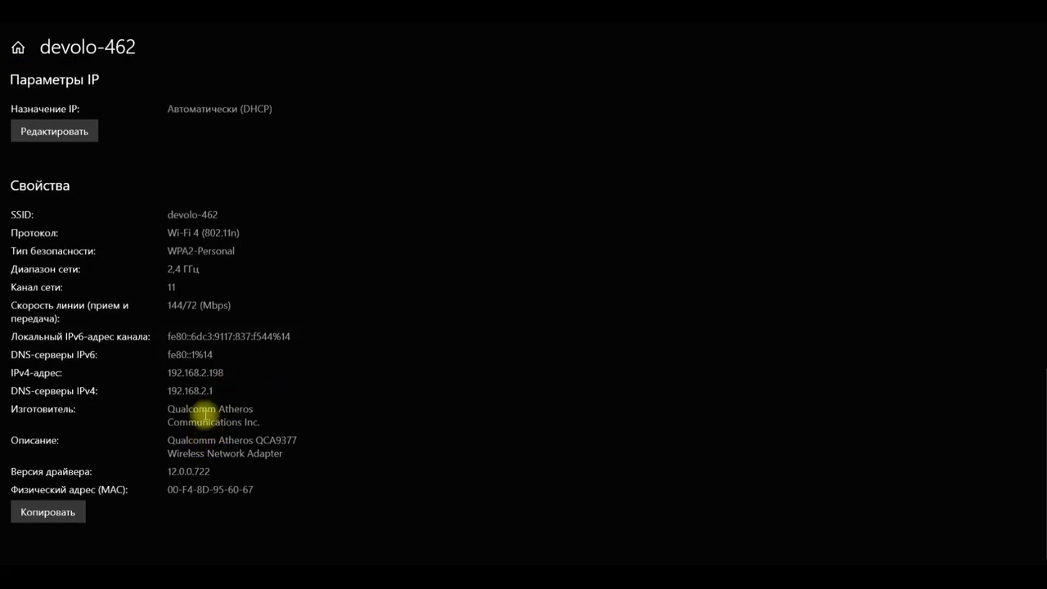
- Confirm devolo-462's IPv4 DNS server is 192.168.2.1, then close Windows Settings
left_click_drag(206, 390, 158, 374)
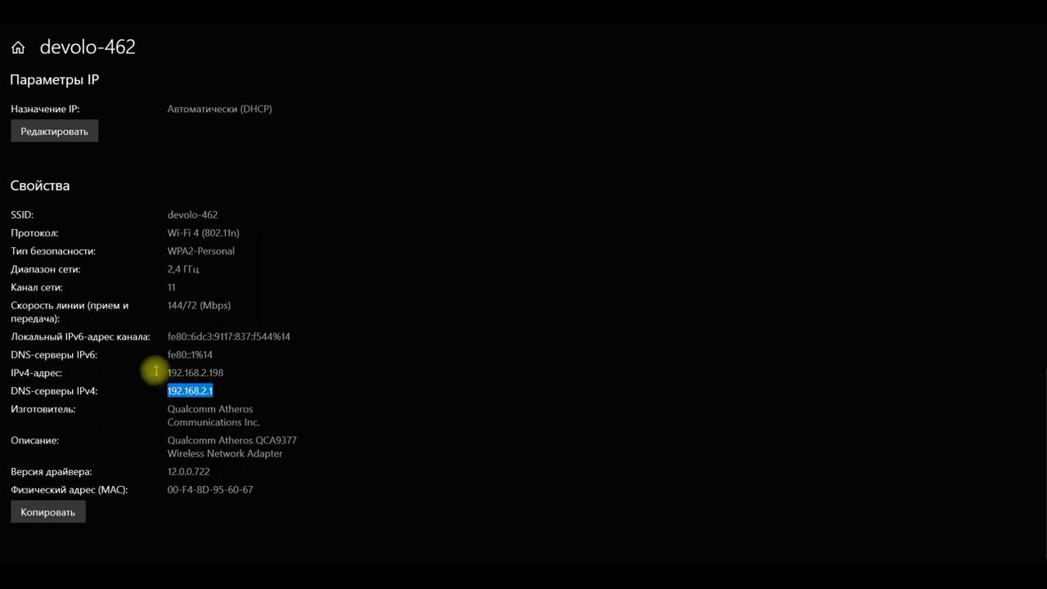
left_click_drag(201, 391, 256, 396)
left_click(218, 390)
left_click(1025, 32)
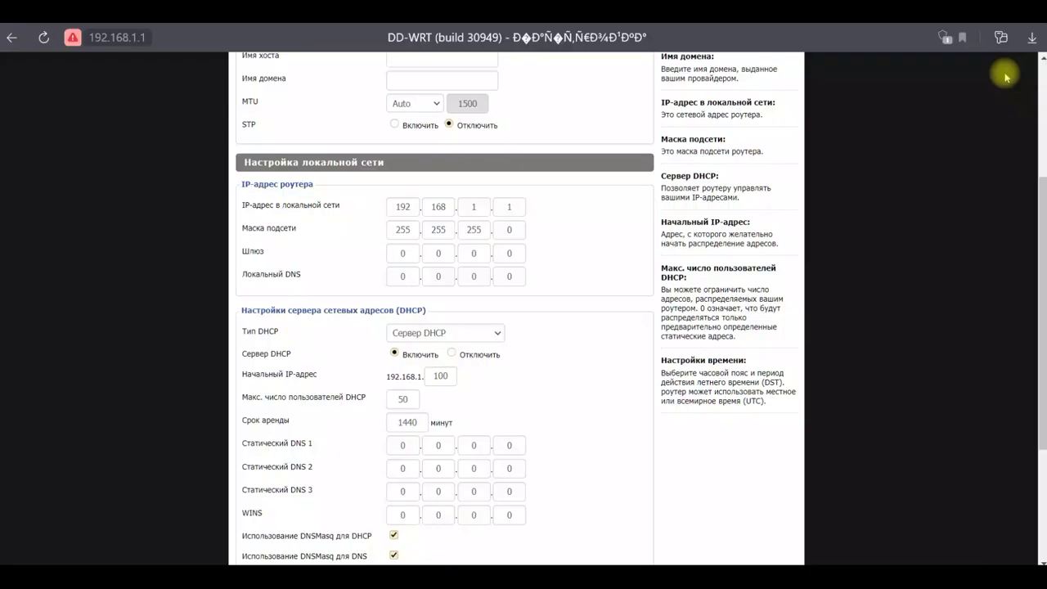
- Reconnect to the dd-wrt Wi-Fi network
left_click(932, 564)
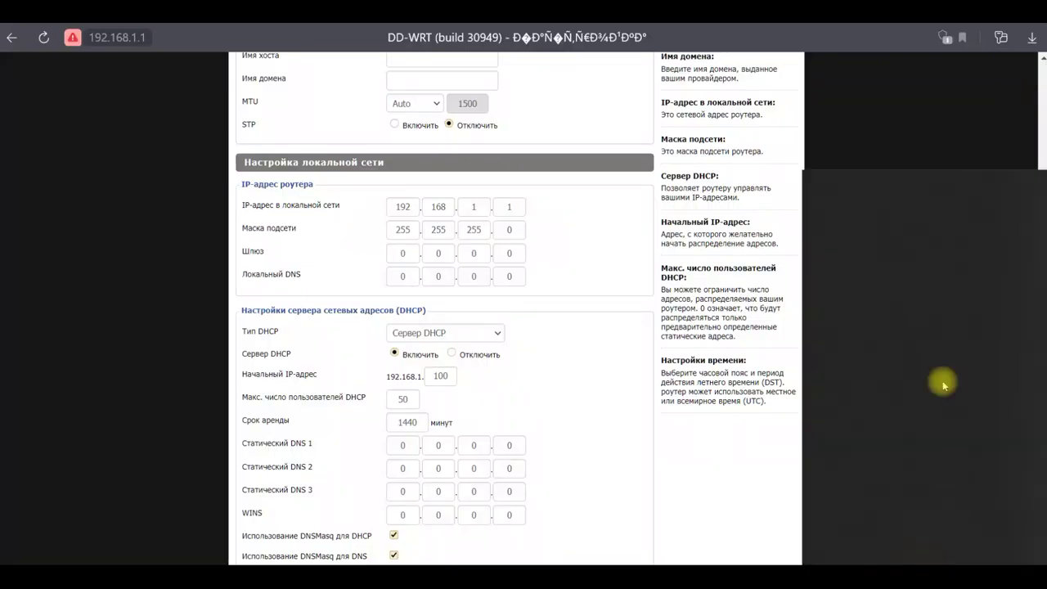
left_click(886, 307)
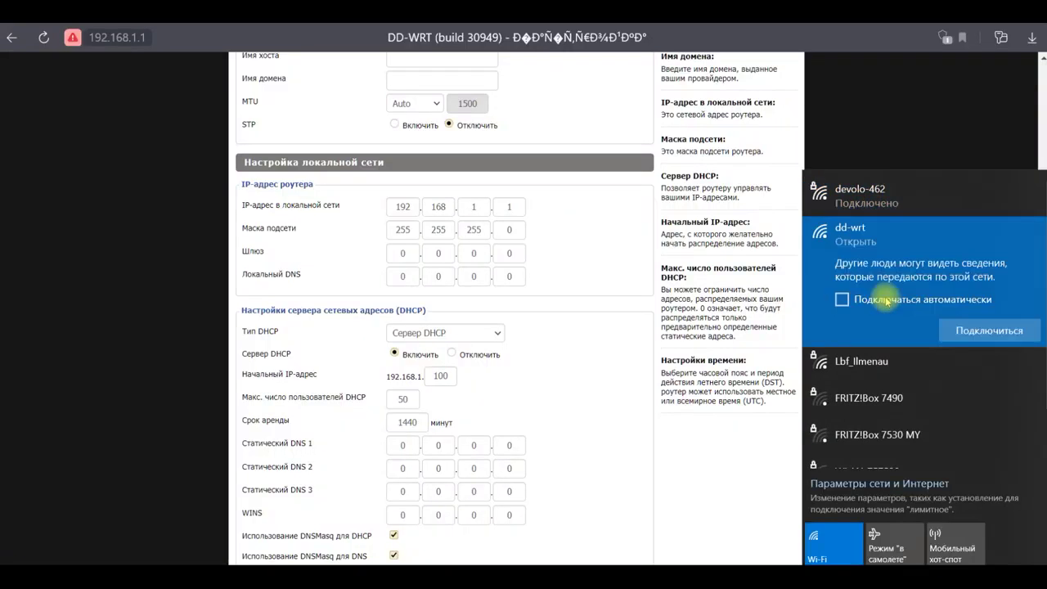
left_click(1014, 333)
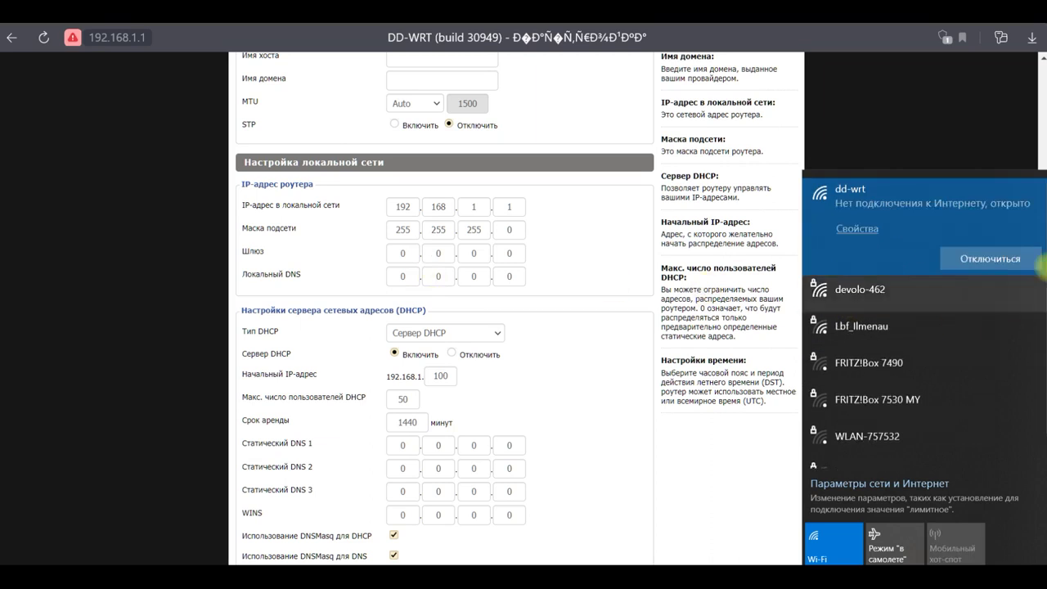
- Enter router IP 192.168.2.10 and gateway 192.168.2.1
left_click(475, 206)
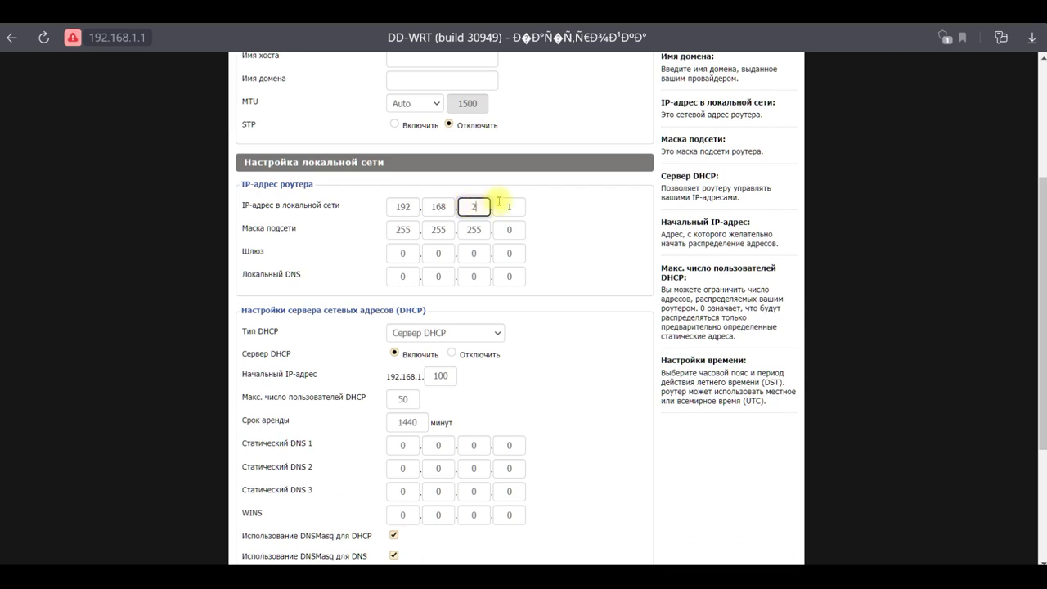
left_click(509, 207)
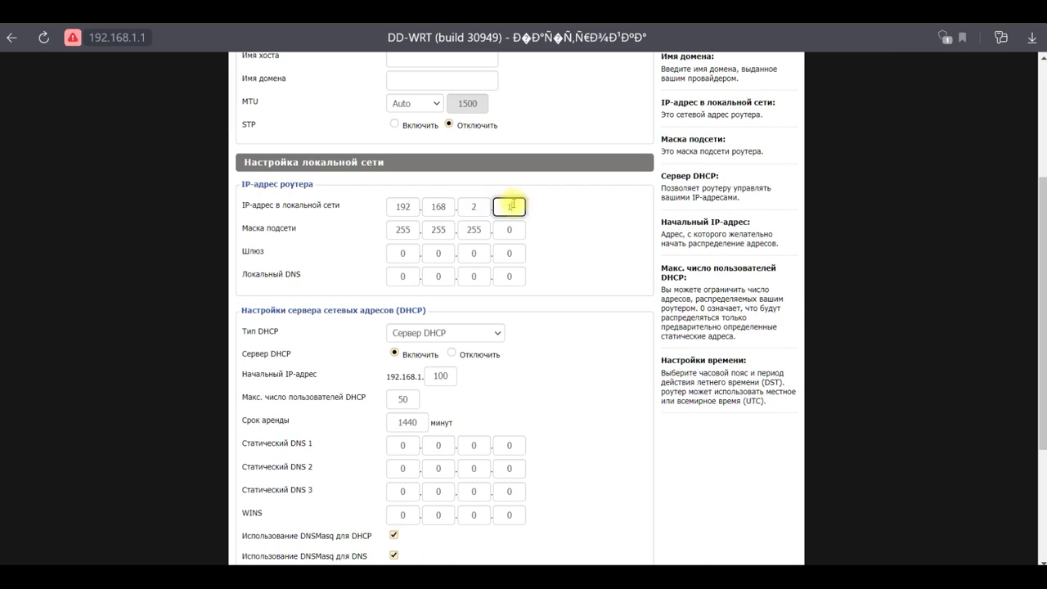
left_click(403, 253)
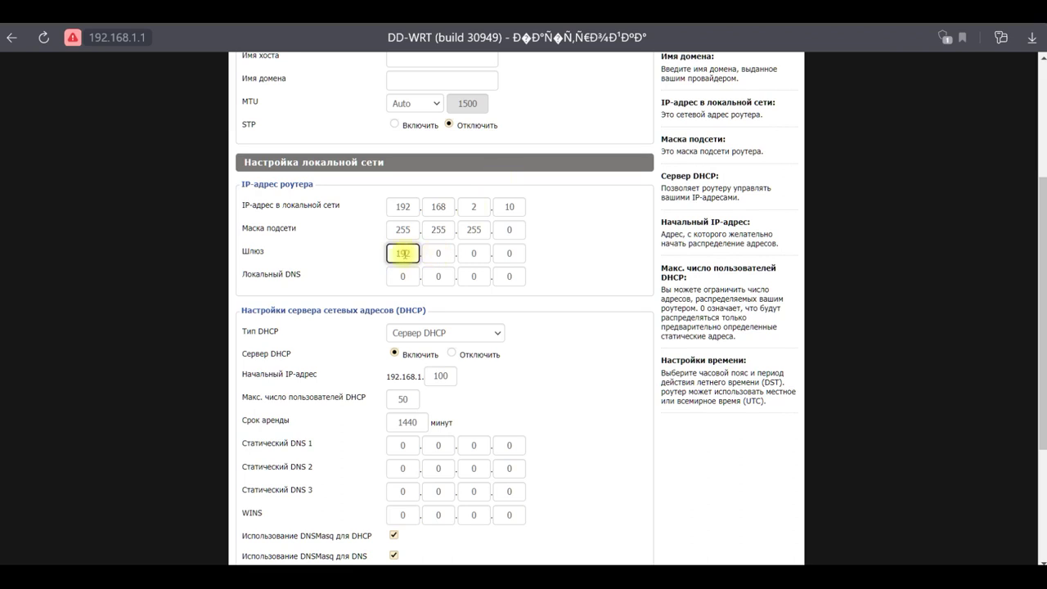
left_click(438, 254)
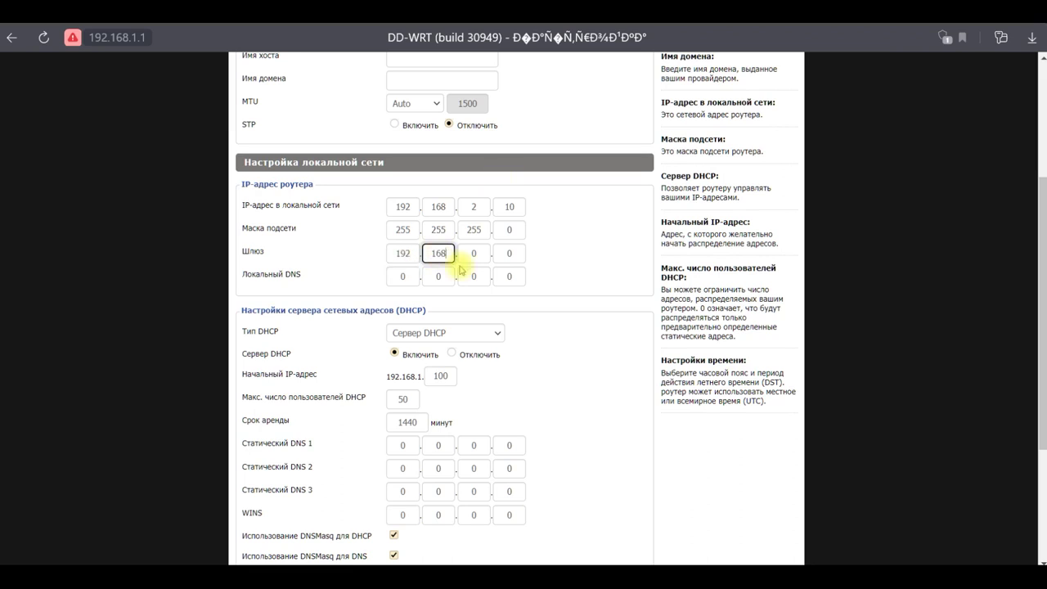
left_click(474, 254)
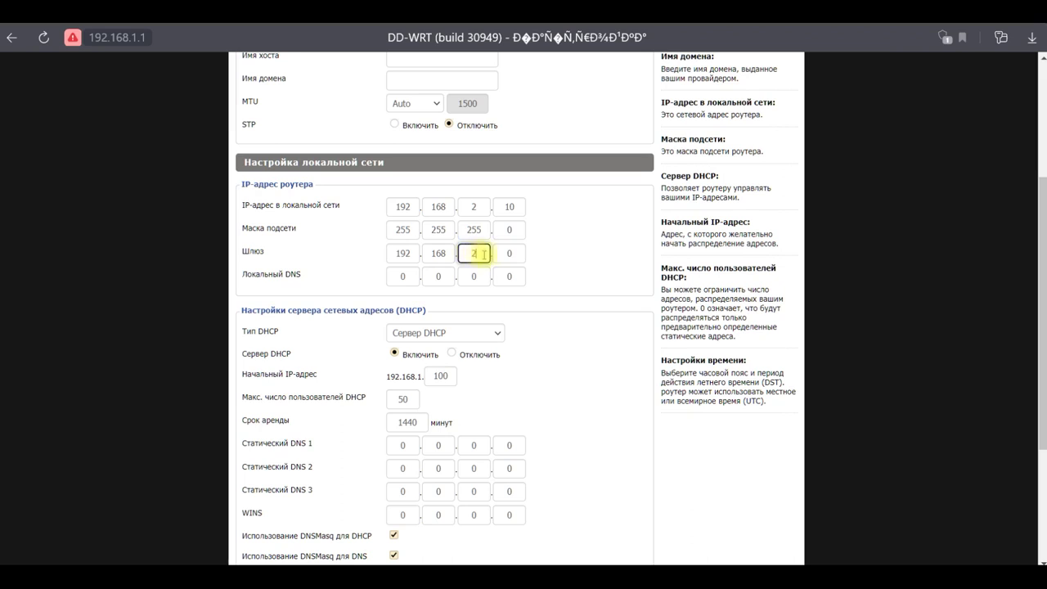
left_click(508, 253)
type("1")
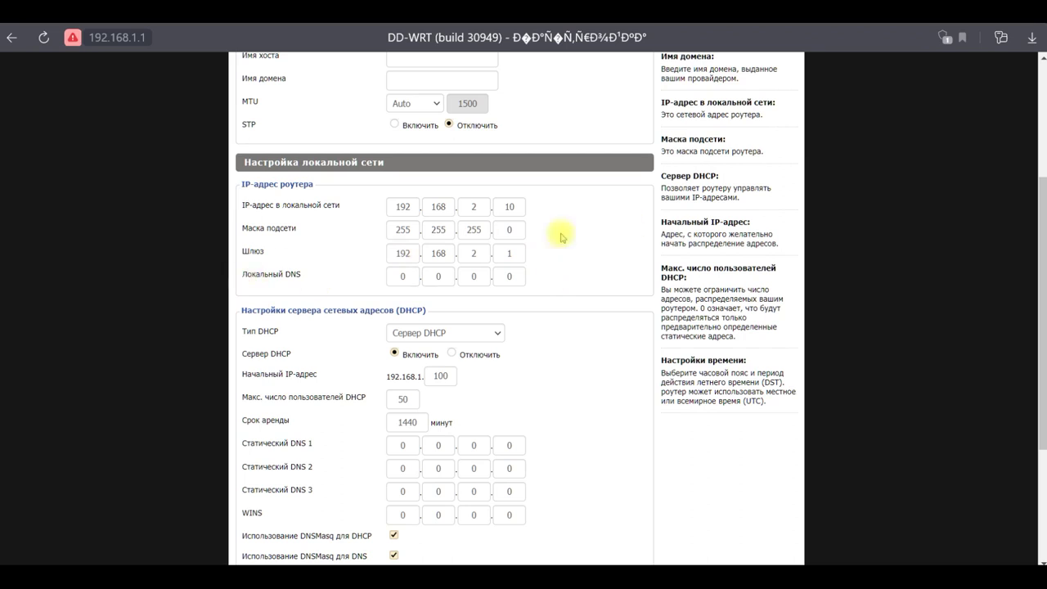
- Set the DHCP type to Перенаправление DHCP (DHCP Forwarder)
scroll(603, 311, "down", 2)
left_click(478, 192)
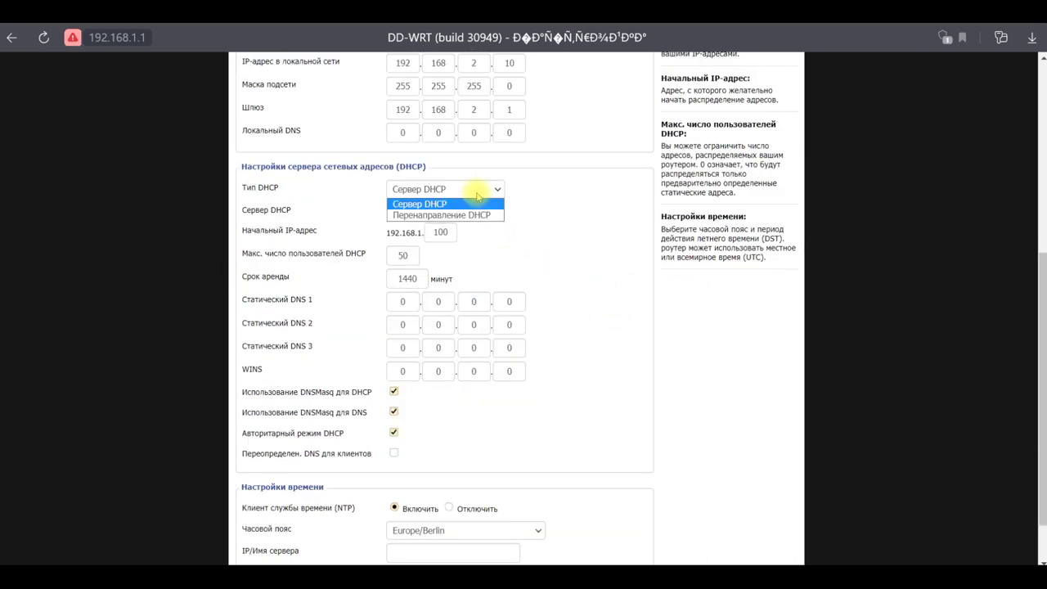
left_click(480, 192)
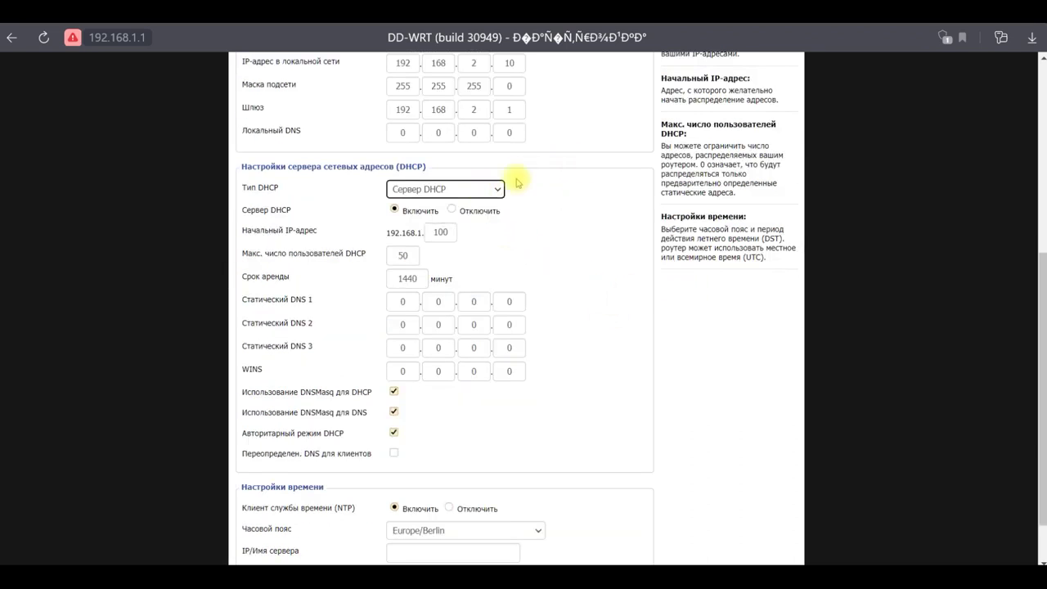
left_click(478, 190)
left_click(458, 214)
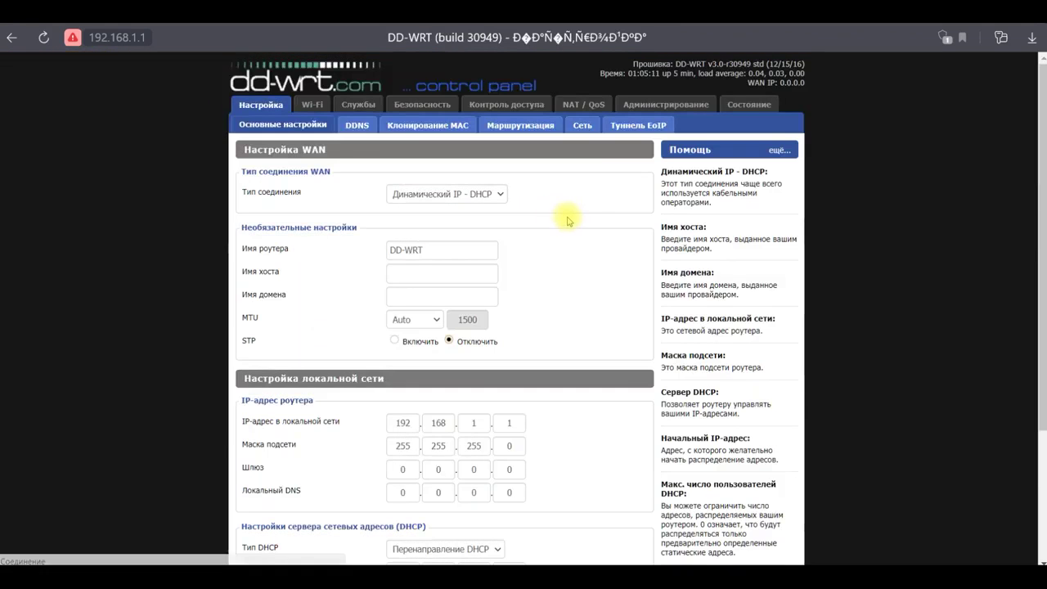
- Set the DHCP forwarding server to 192.168.2.1 and save the setup
scroll(576, 246, "down", 2)
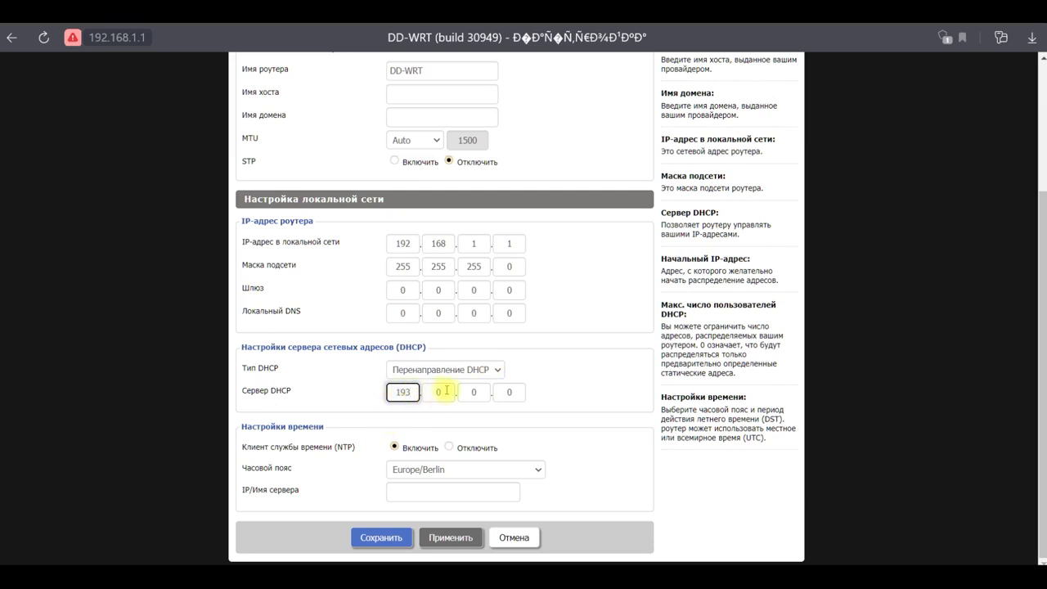
left_click(427, 391)
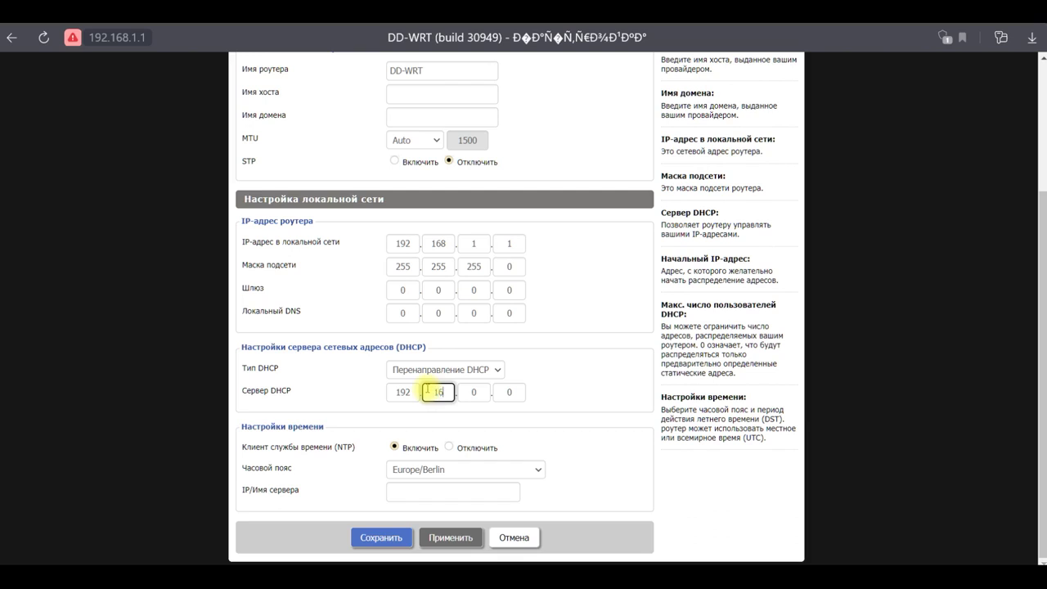
left_click(473, 392)
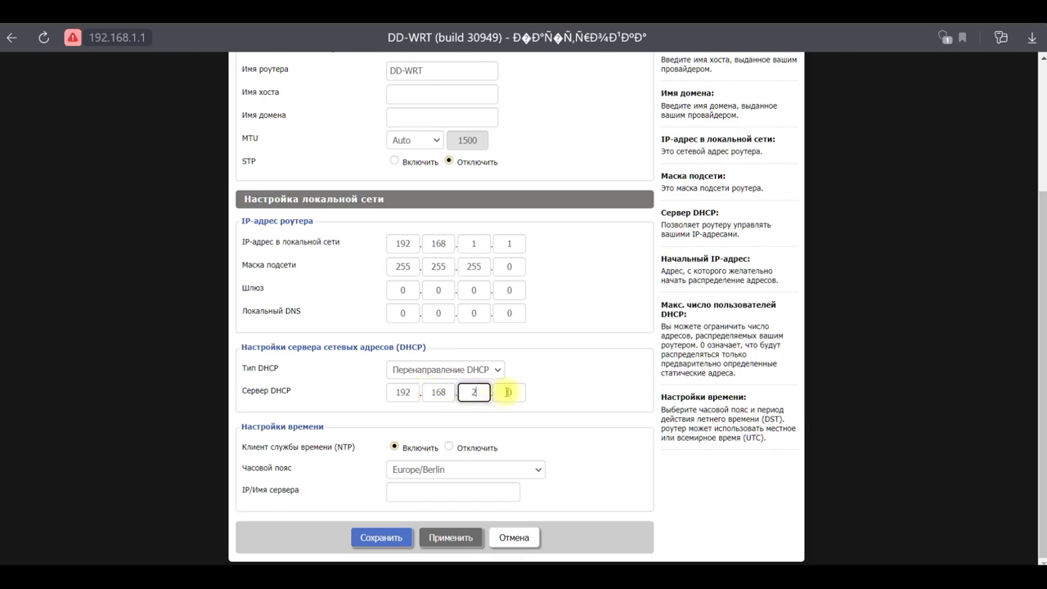
left_click(508, 392)
left_click(549, 377)
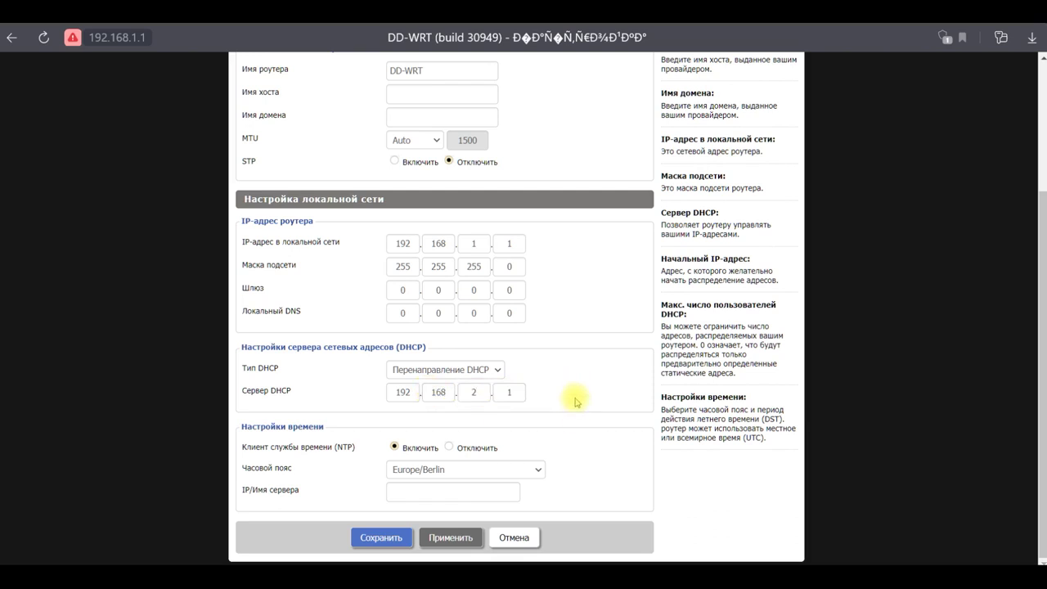
left_click(393, 543)
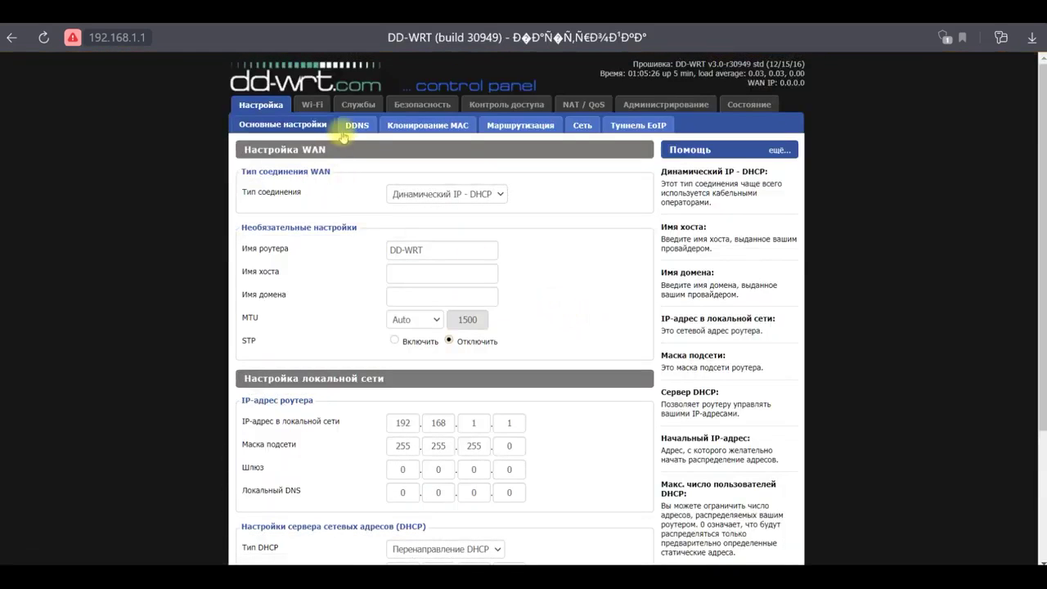
- Set the 2.4 GHz radio mode to Клиентский мост (с маршрутизацией)
left_click(313, 106)
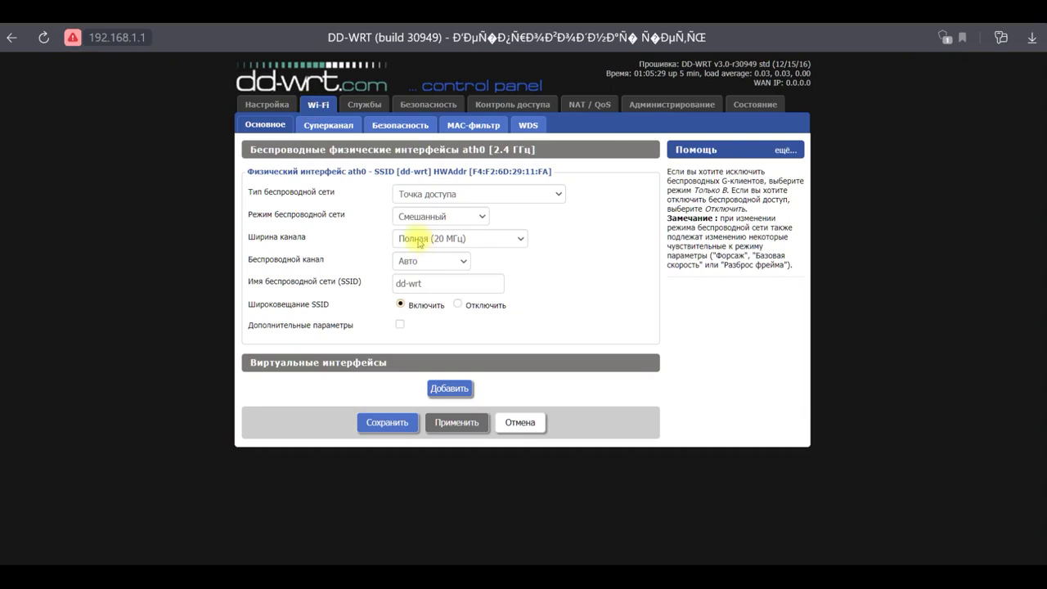
left_click(431, 193)
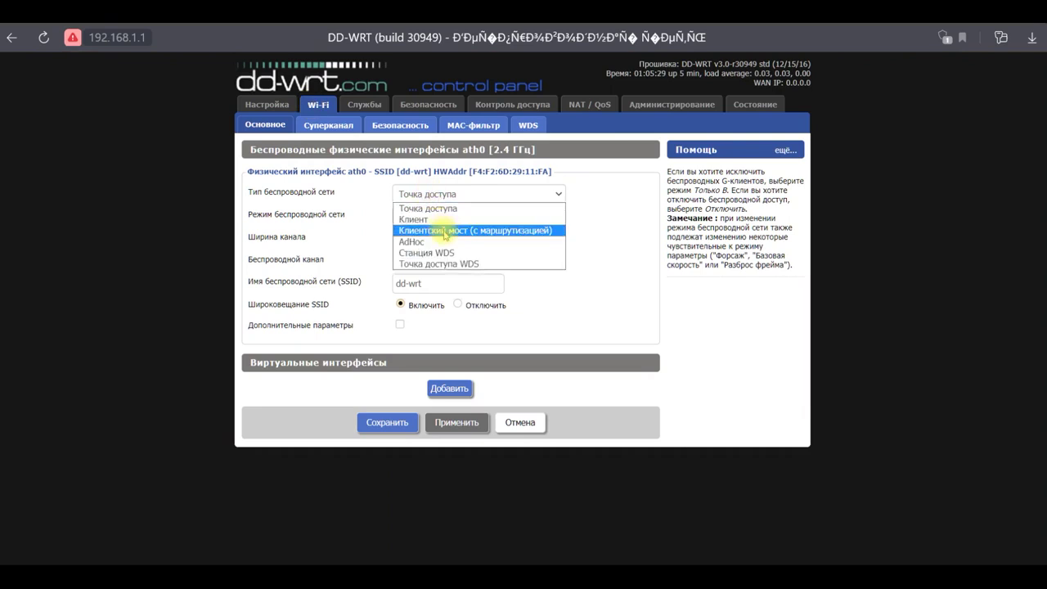
left_click(443, 233)
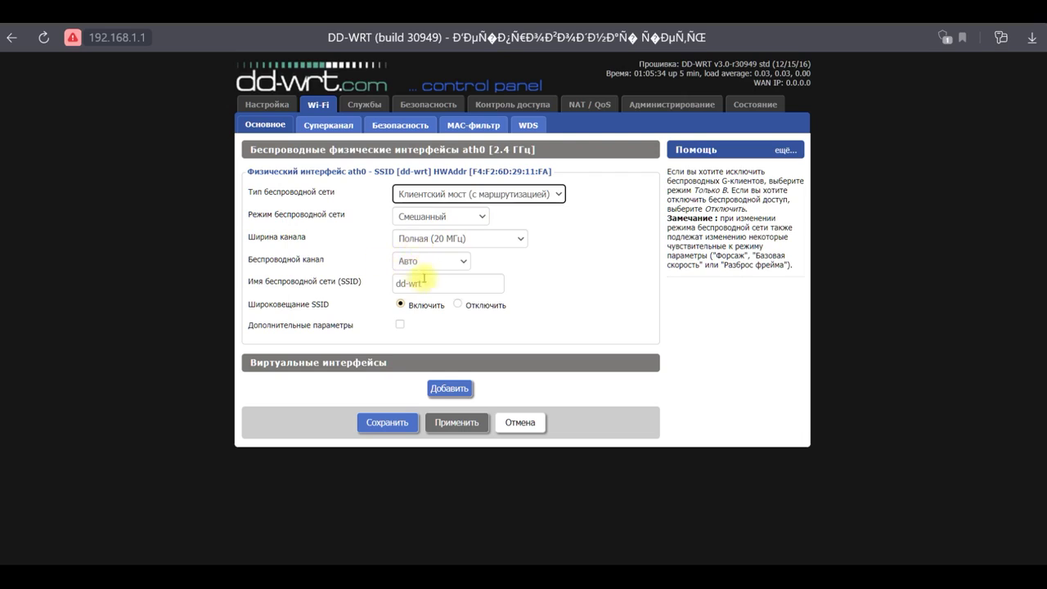
- Change the SSID to devolo-462 and save the client bridge settings
left_click_drag(440, 285, 387, 282)
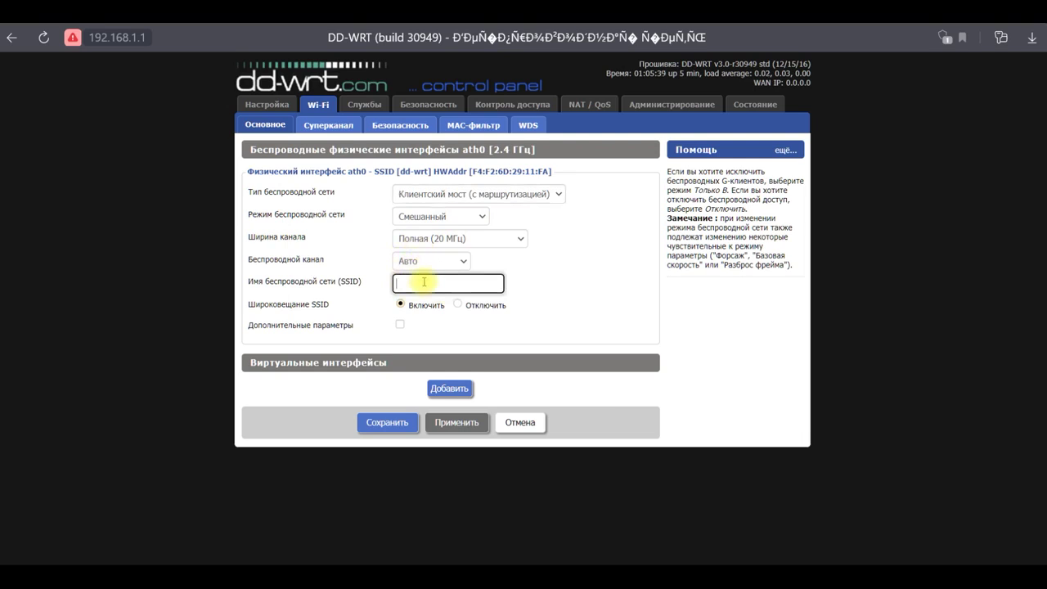
type("del")
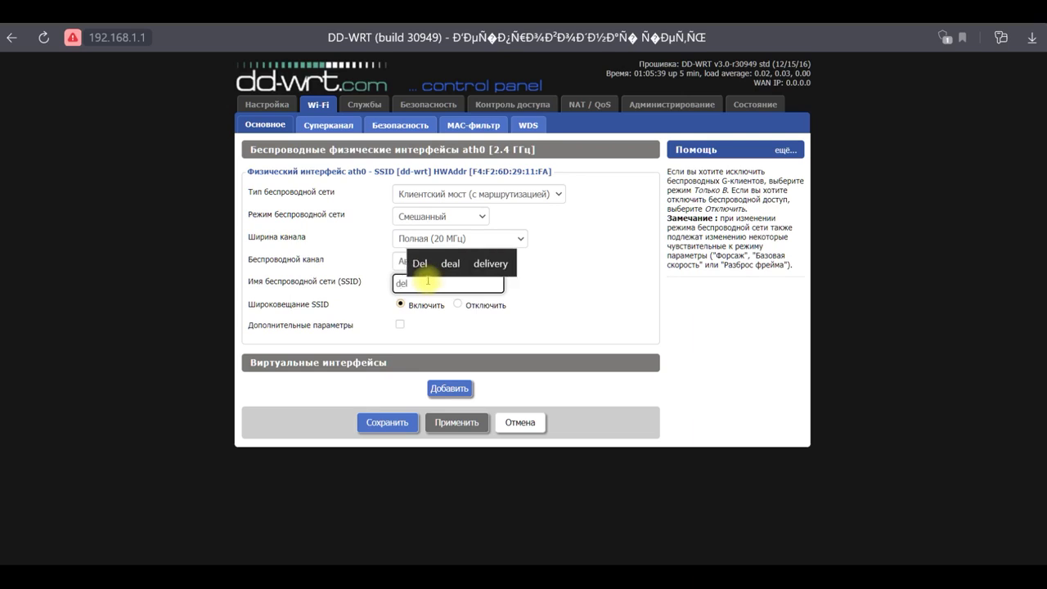
key("BackSpace")
key("BackSpace")
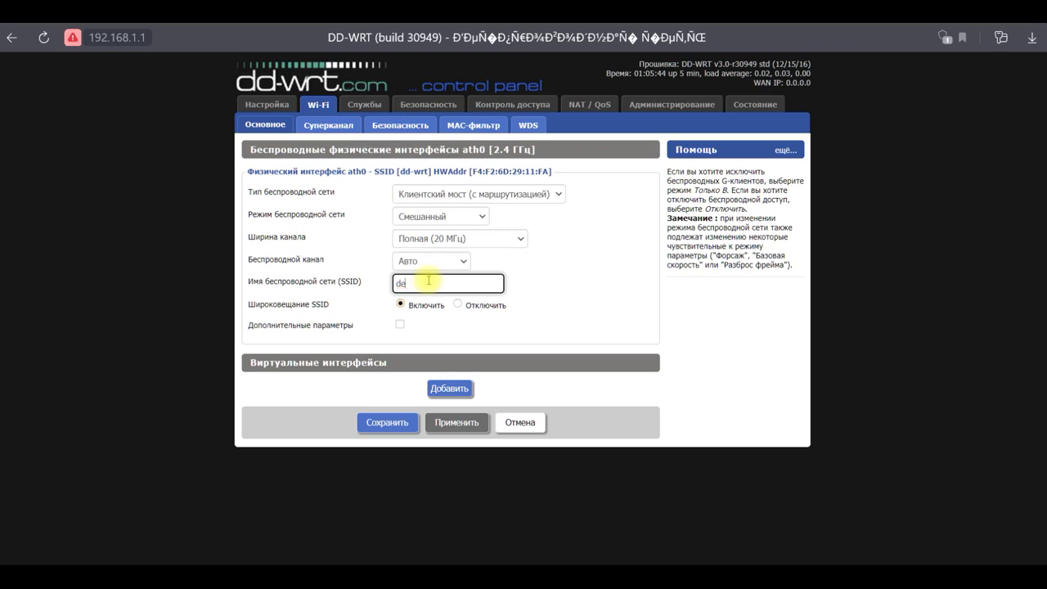
left_click(941, 560)
left_click(941, 556)
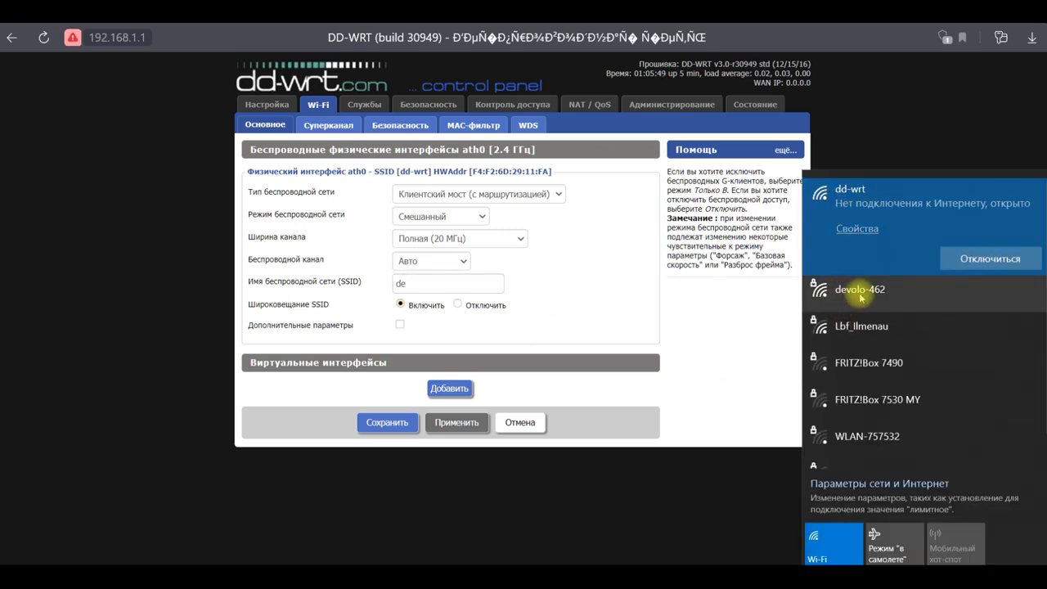
left_click(428, 285)
type("volo-462")
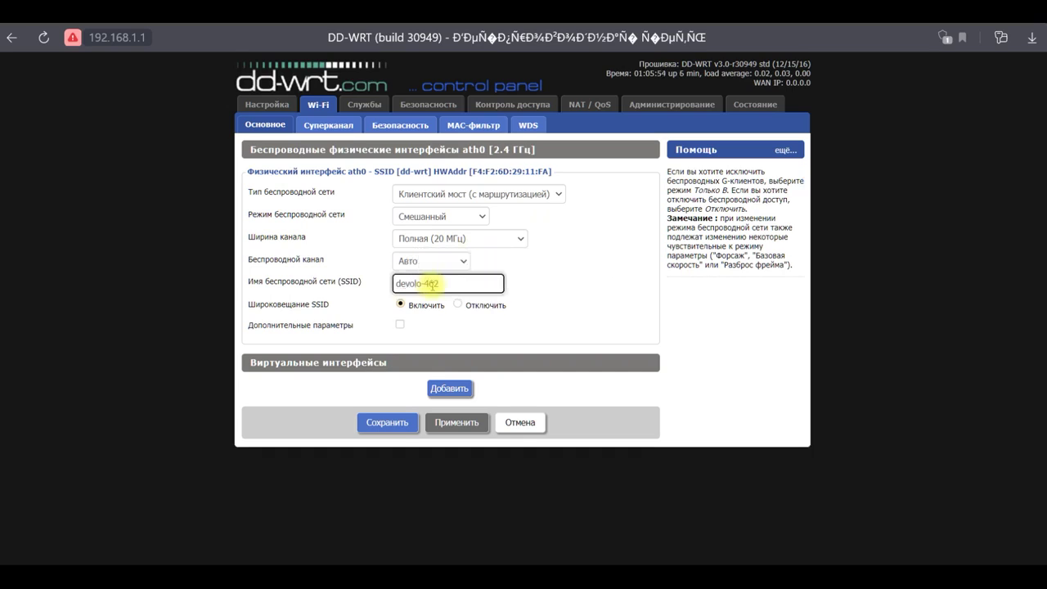
left_click(400, 325)
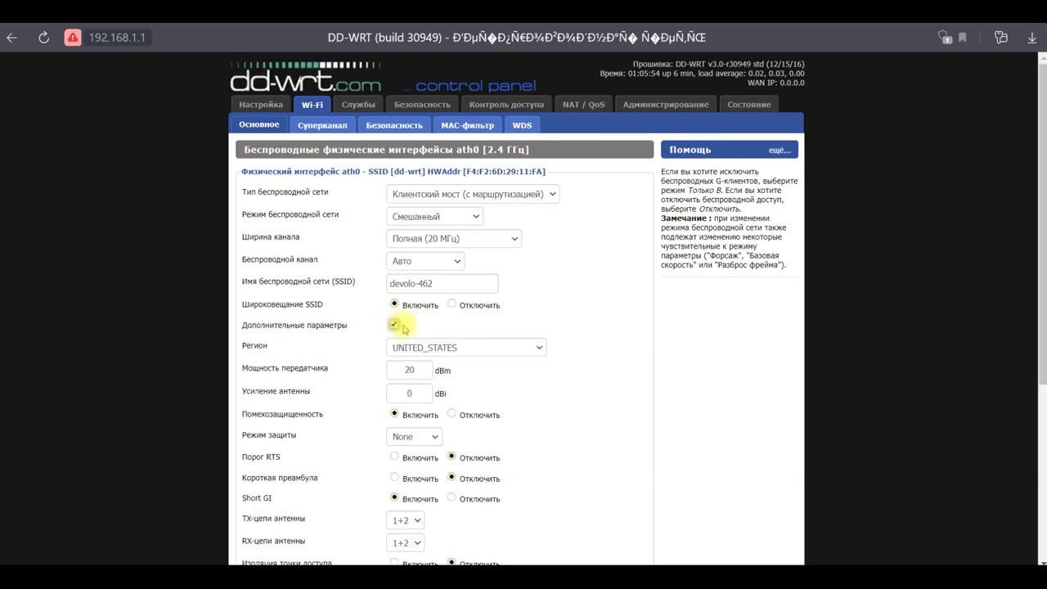
left_click(394, 326)
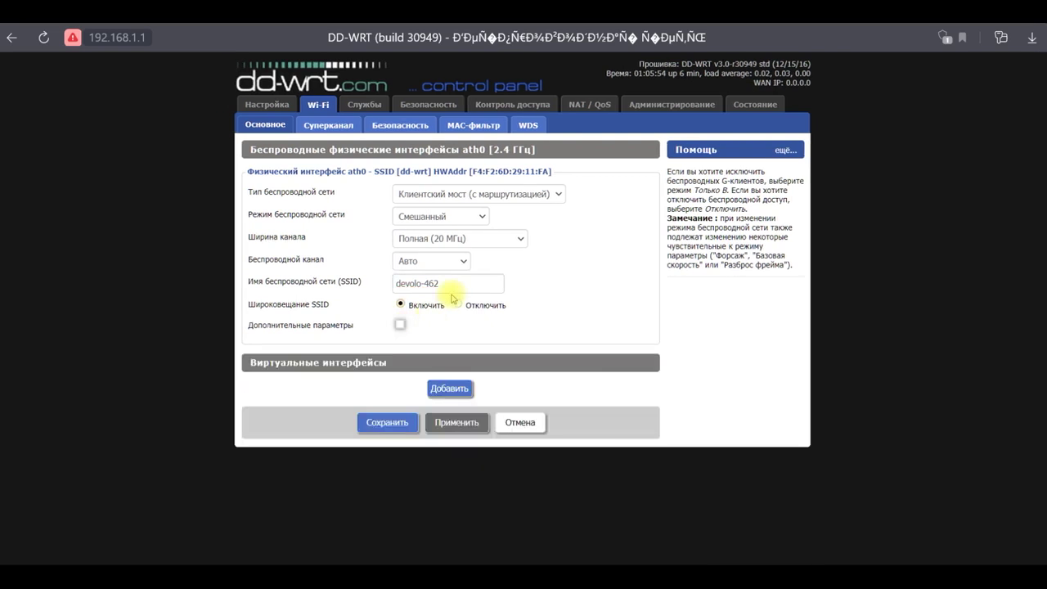
left_click(382, 423)
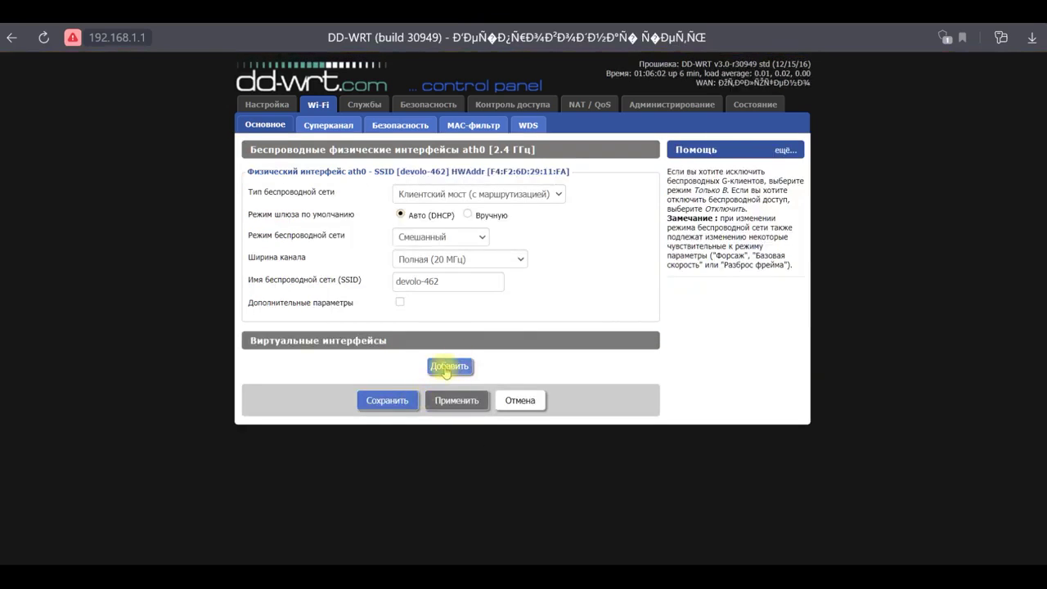
- Add an access-point virtual interface, rename its SSID from dd-wrt_vap to t_vap, and save
left_click(449, 365)
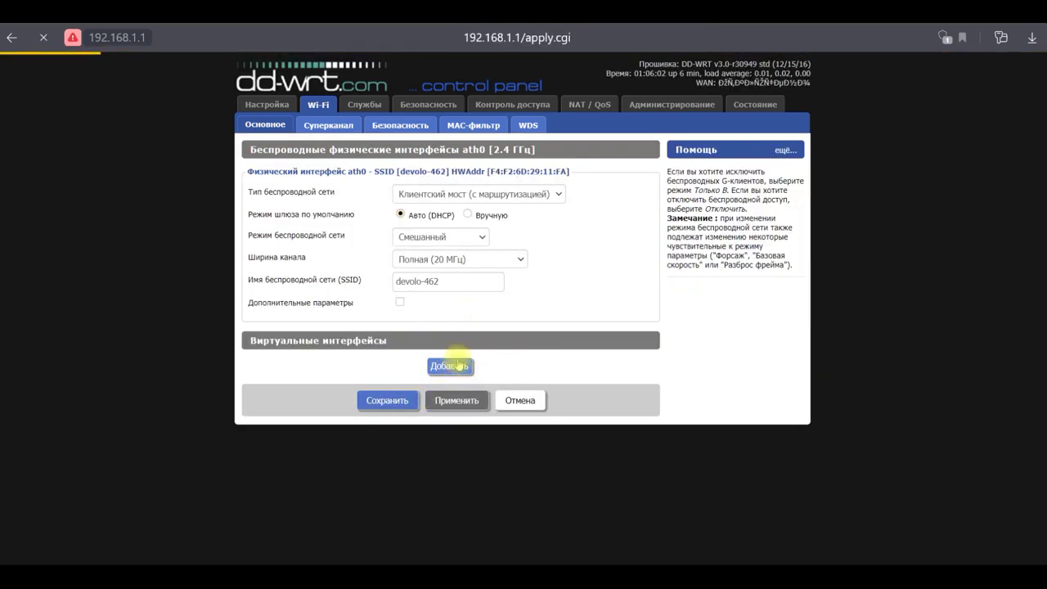
left_click(445, 390)
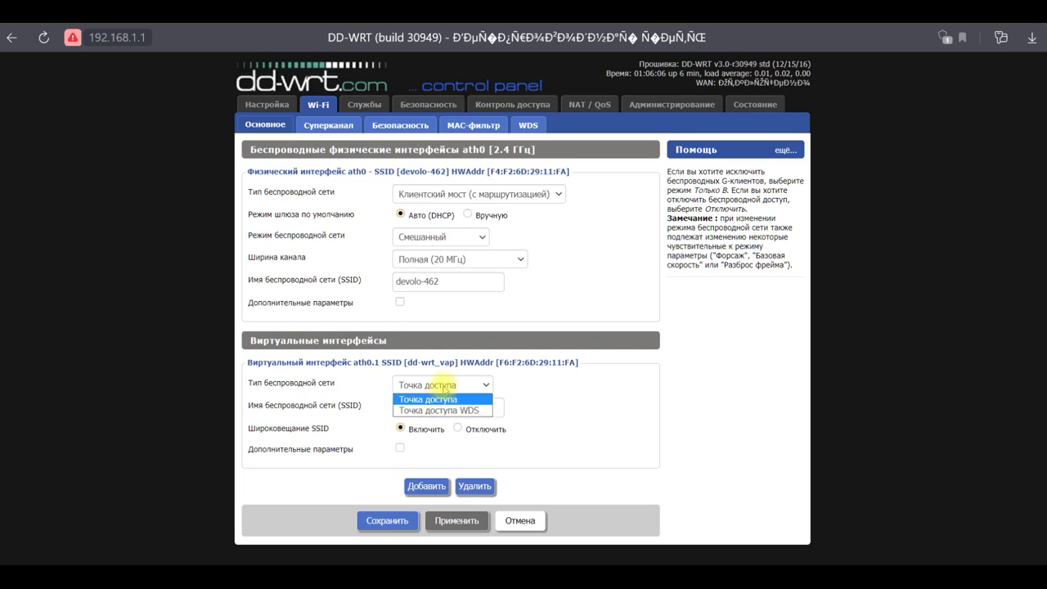
left_click(446, 379)
left_click_drag(448, 407, 391, 412)
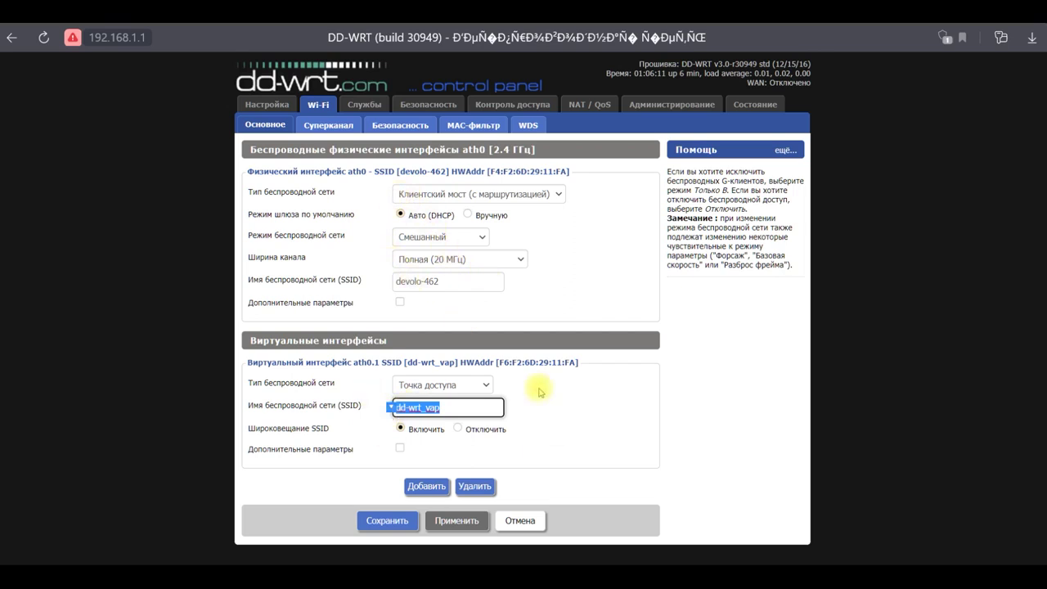
left_click(445, 463)
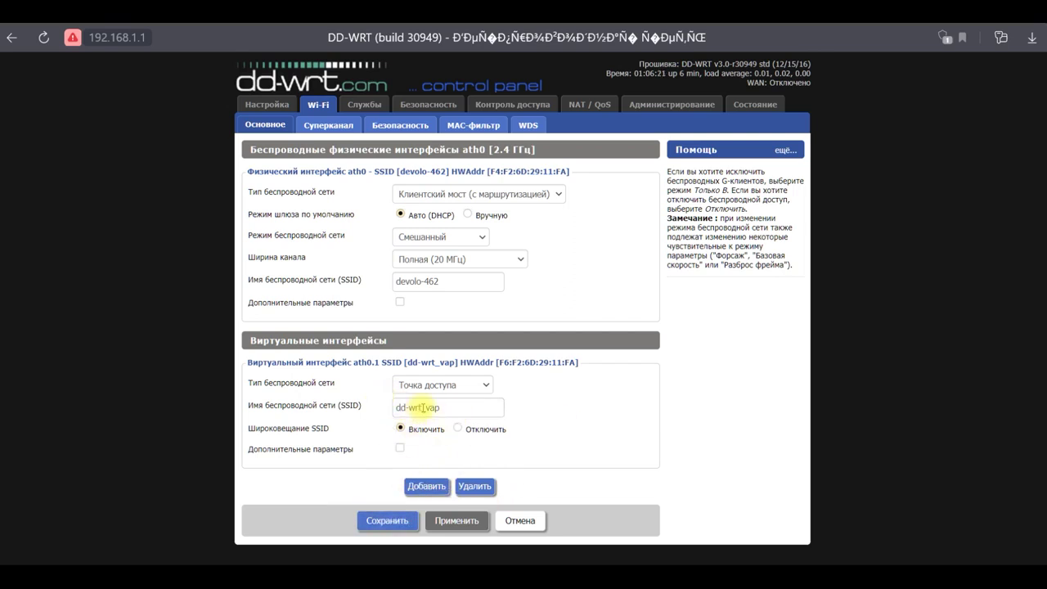
left_click_drag(416, 409, 329, 401)
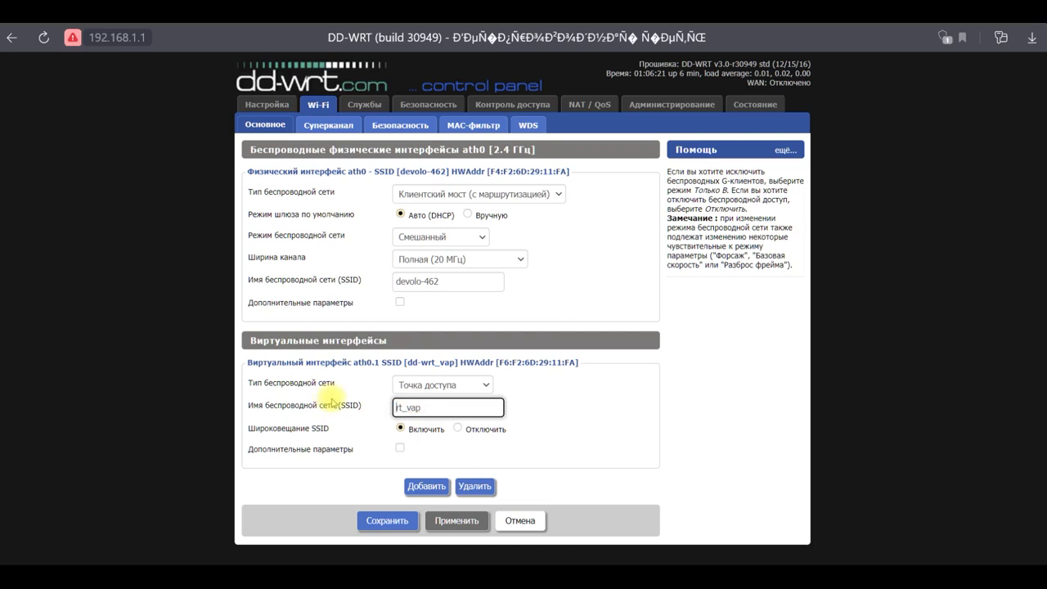
left_click(599, 407)
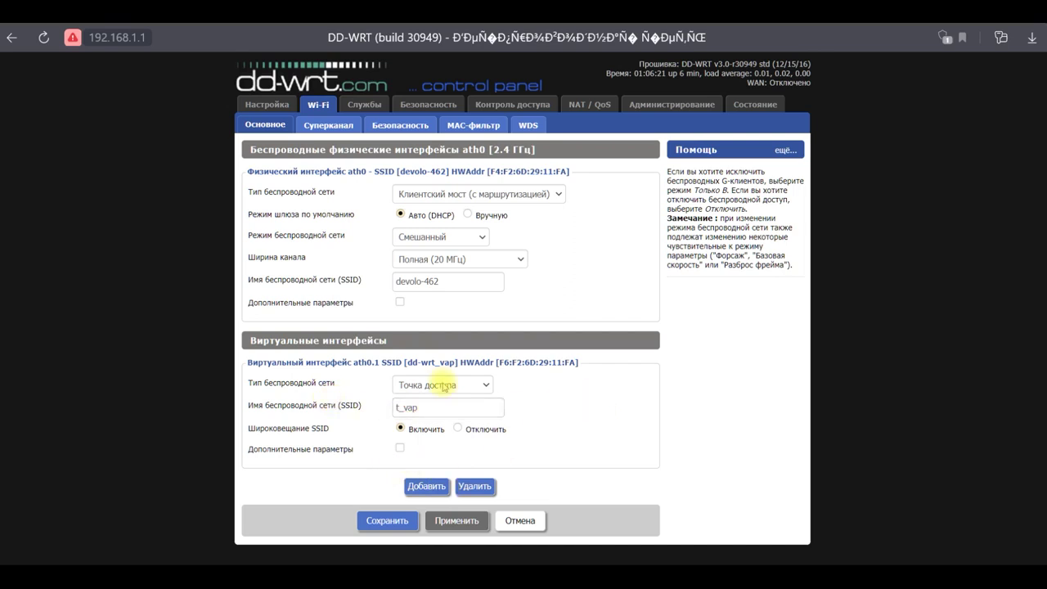
left_click(400, 529)
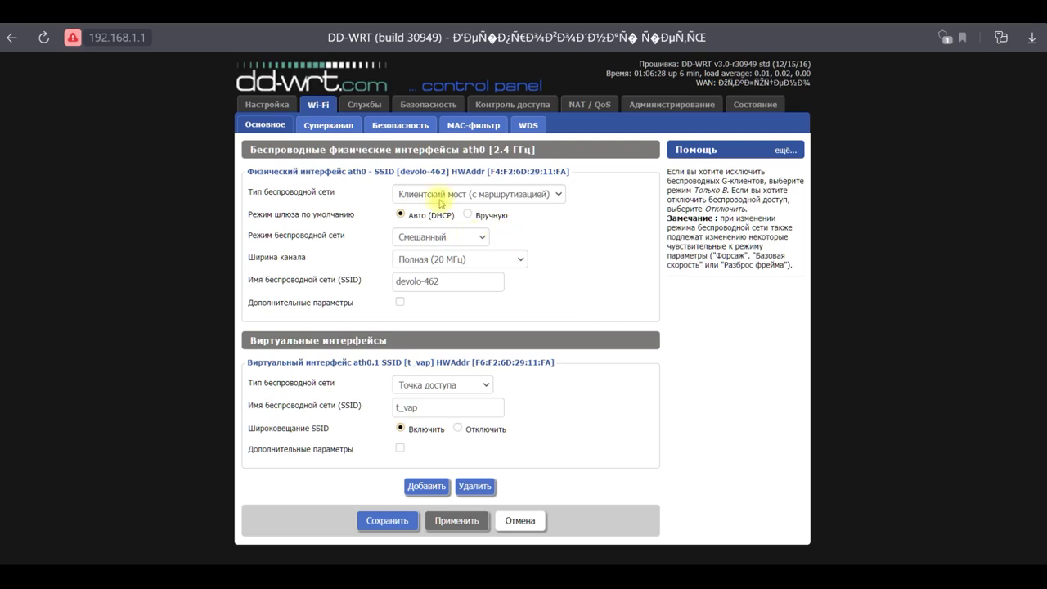
left_click(393, 127)
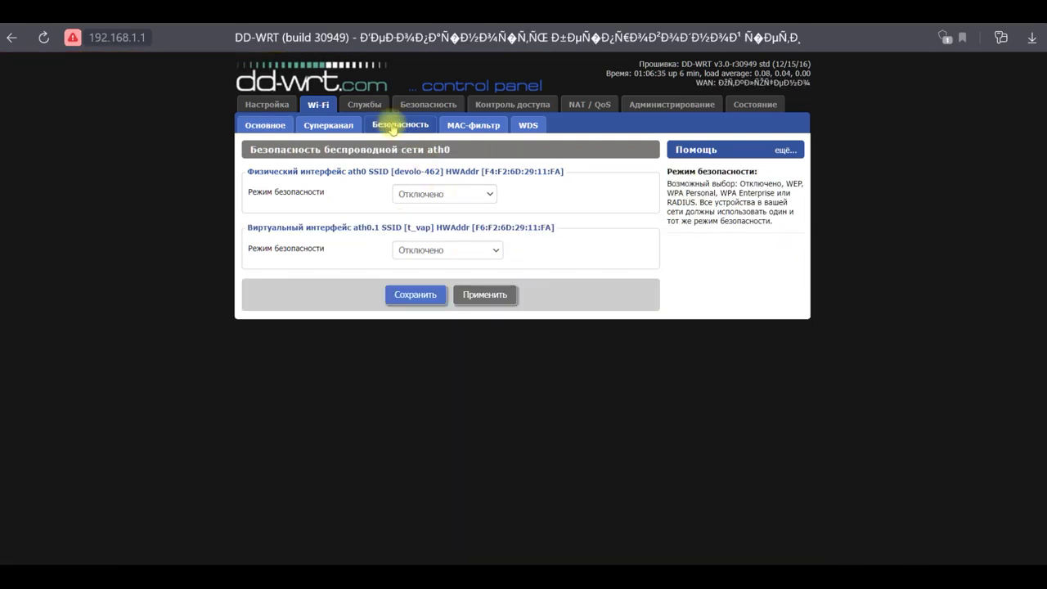
- Give the ath0 devolo-462 link WPA2 Personal with TKIP+AES, enter the shared key, and save
left_click(424, 196)
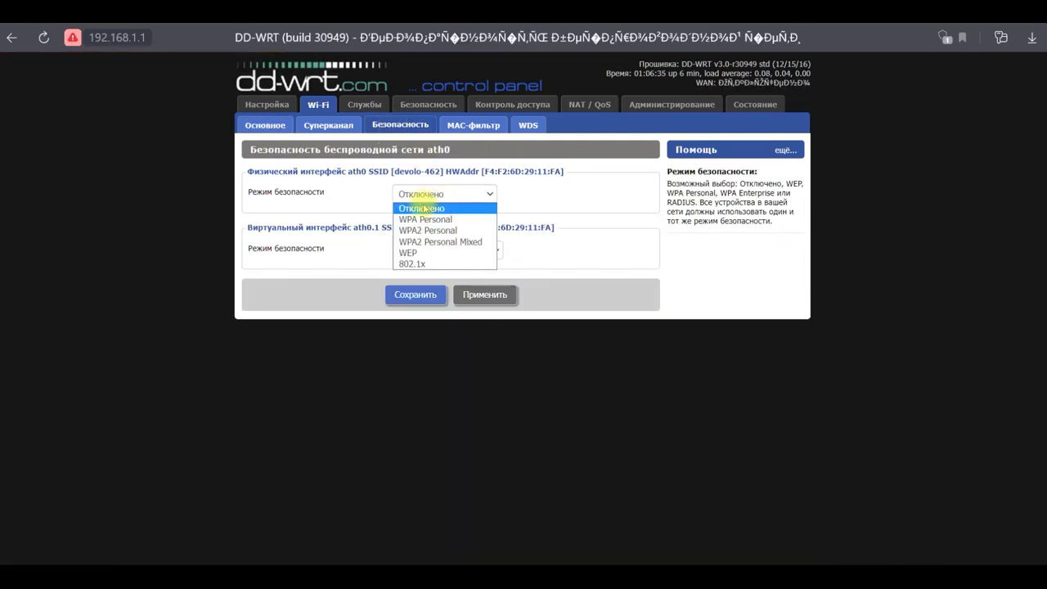
left_click(426, 230)
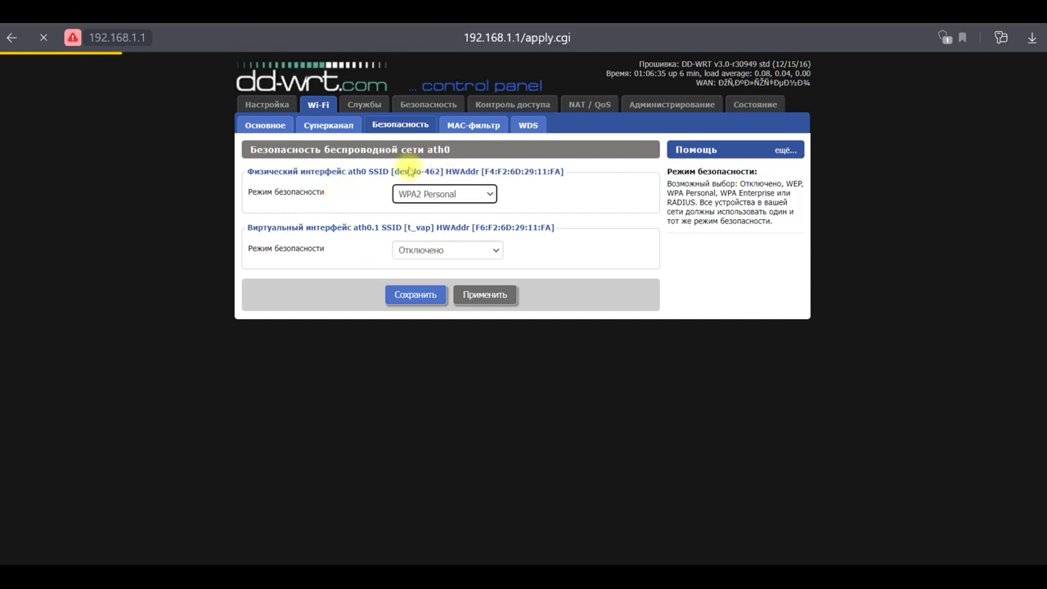
left_click_drag(404, 171, 426, 170)
left_click(405, 230)
left_click(424, 220)
left_click(419, 235)
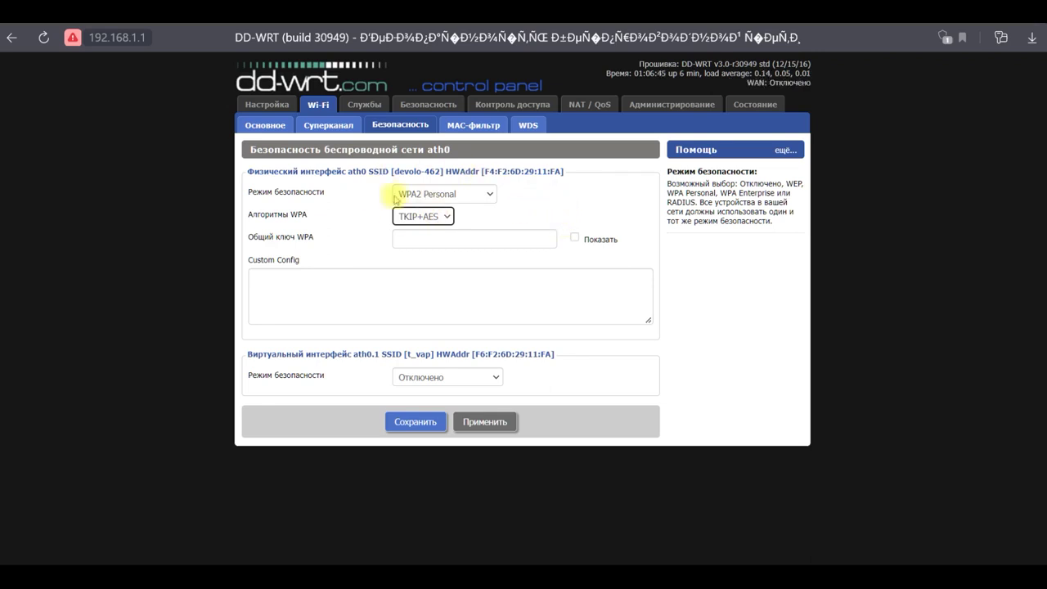
left_click(411, 240)
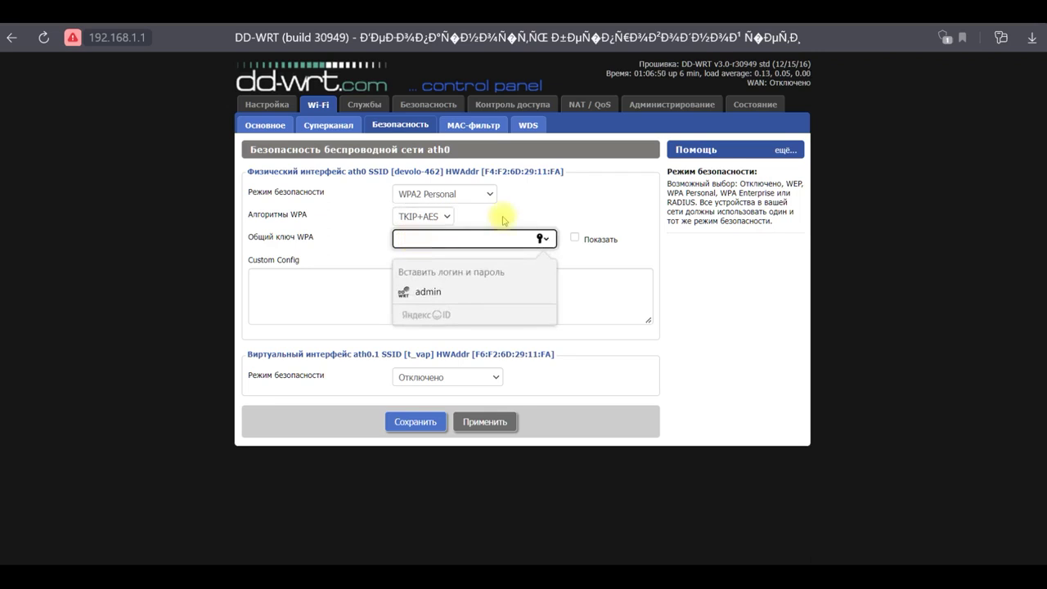
left_click_drag(396, 170, 437, 169)
left_click(556, 193)
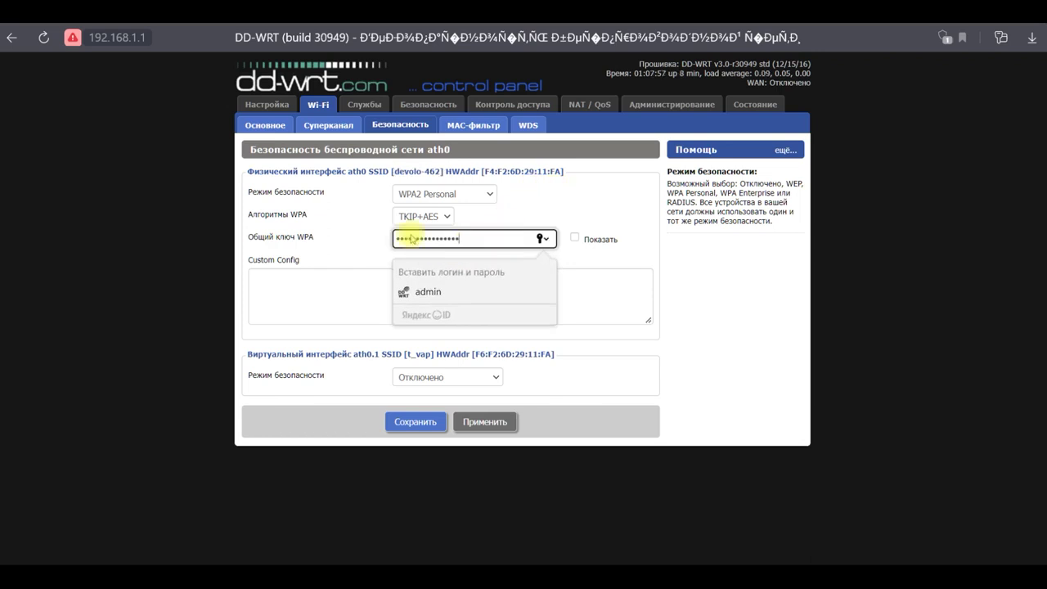
left_click(364, 260)
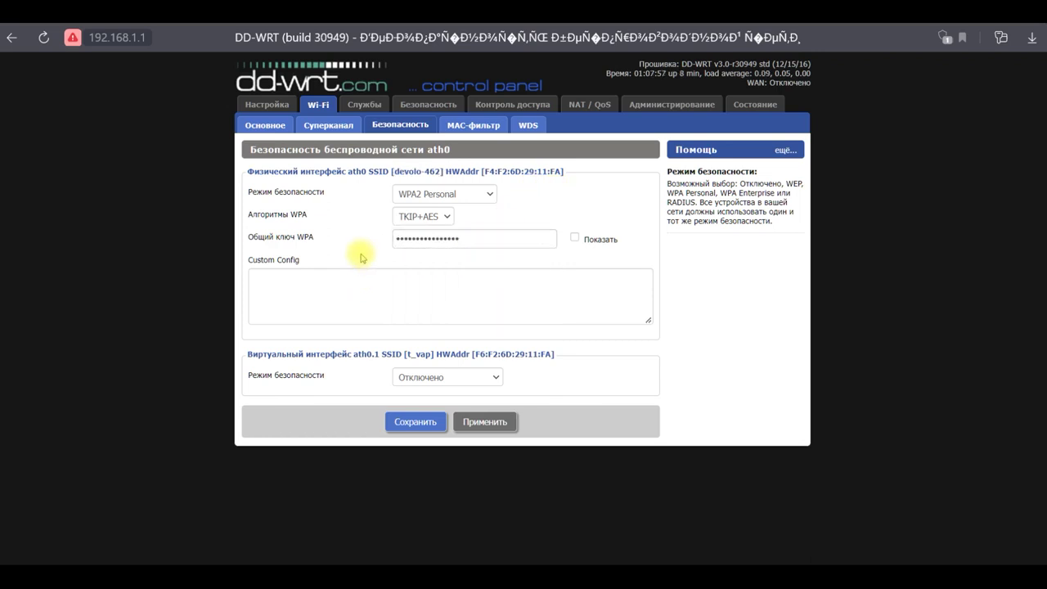
left_click(427, 430)
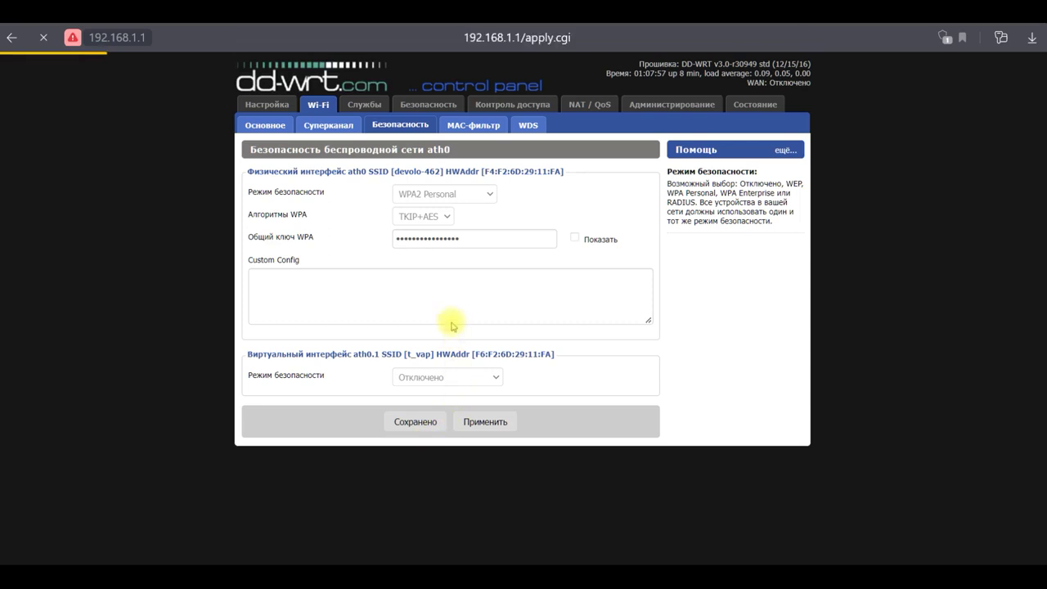
- Set t_vap's security to WPA2 Personal with TKIP+AES and enter its network key
left_click(464, 378)
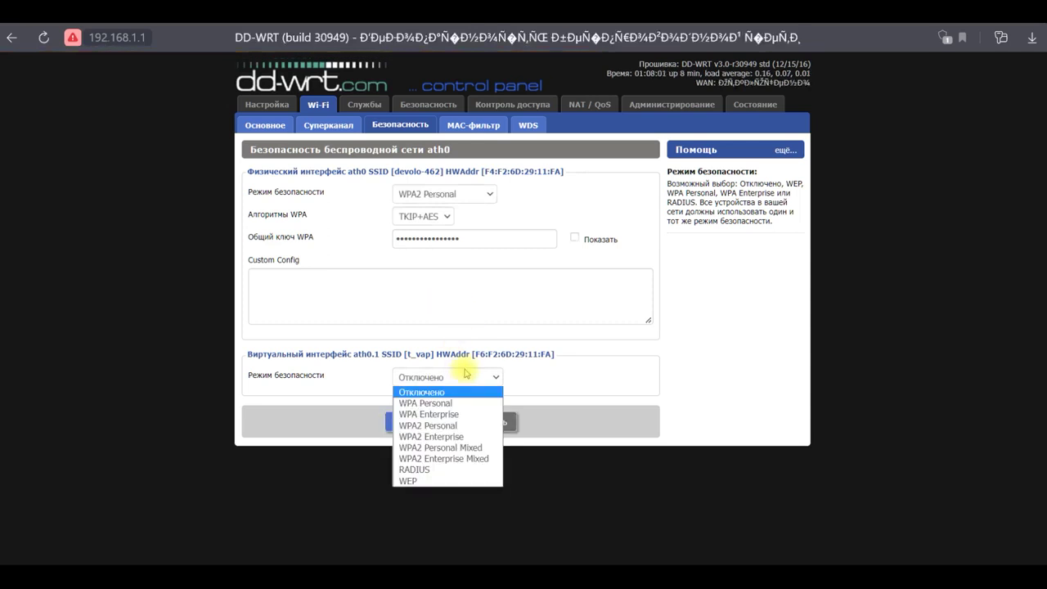
left_click(472, 426)
left_click(481, 418)
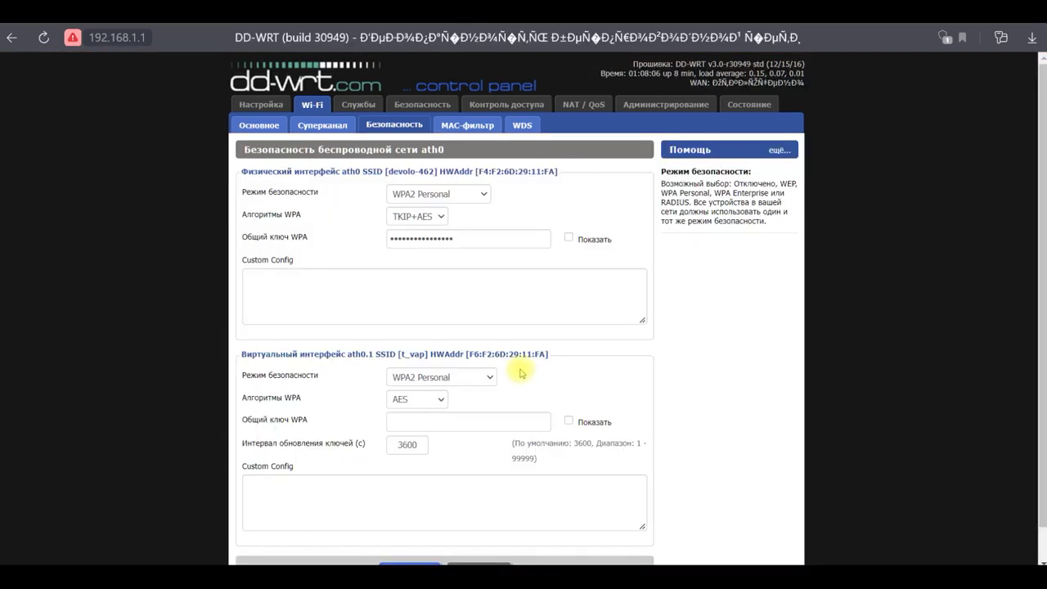
scroll(519, 372, "down", 1)
left_click(413, 365)
left_click(423, 391)
left_click(434, 388)
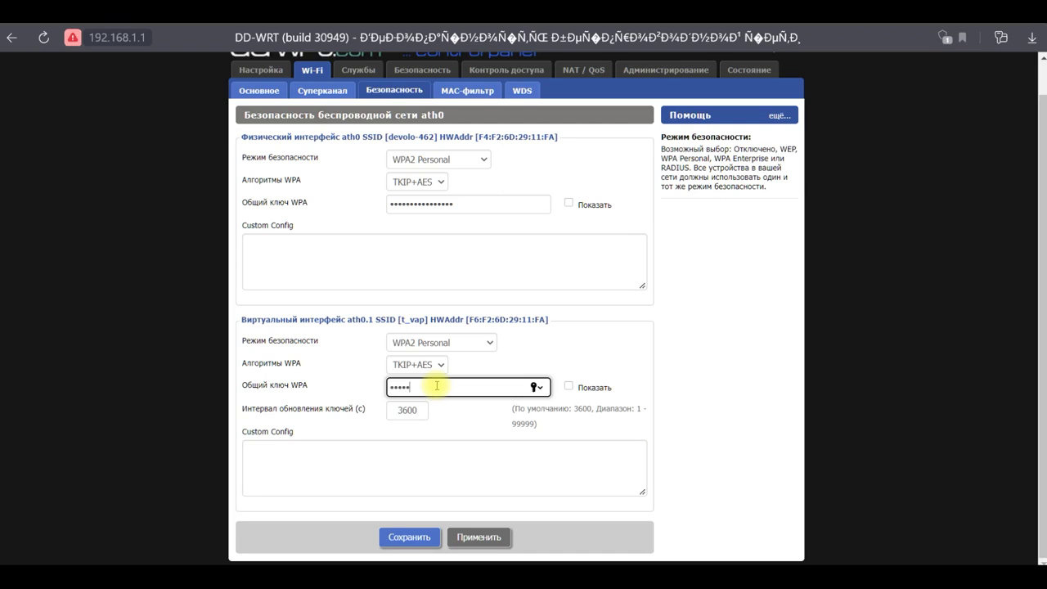
- Save the wireless security settings and apply them to the router
left_click(401, 536)
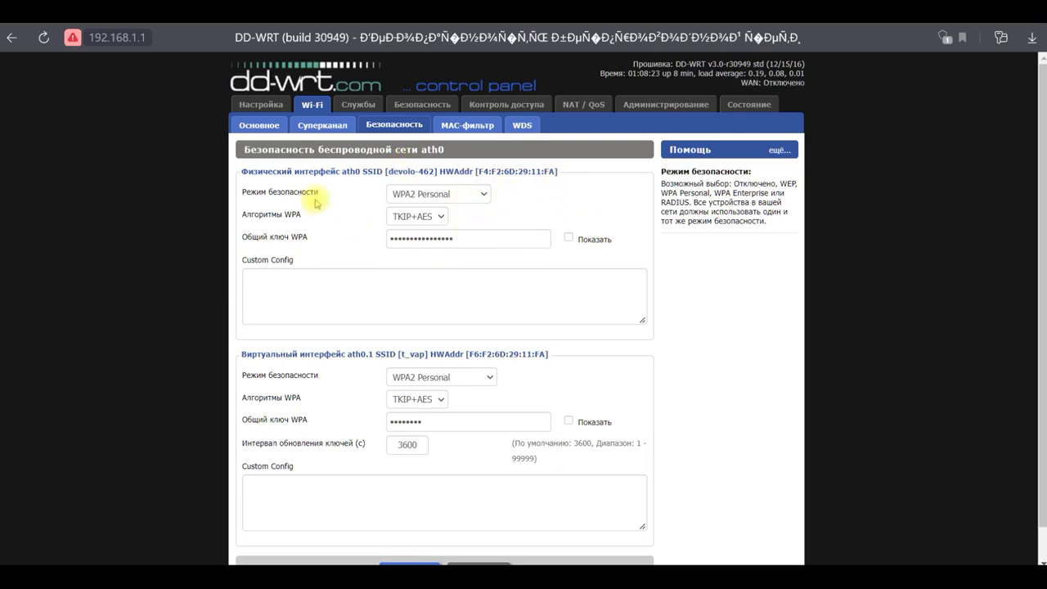
scroll(635, 435, "down", 1)
scroll(634, 426, "up", 1)
left_click(935, 566)
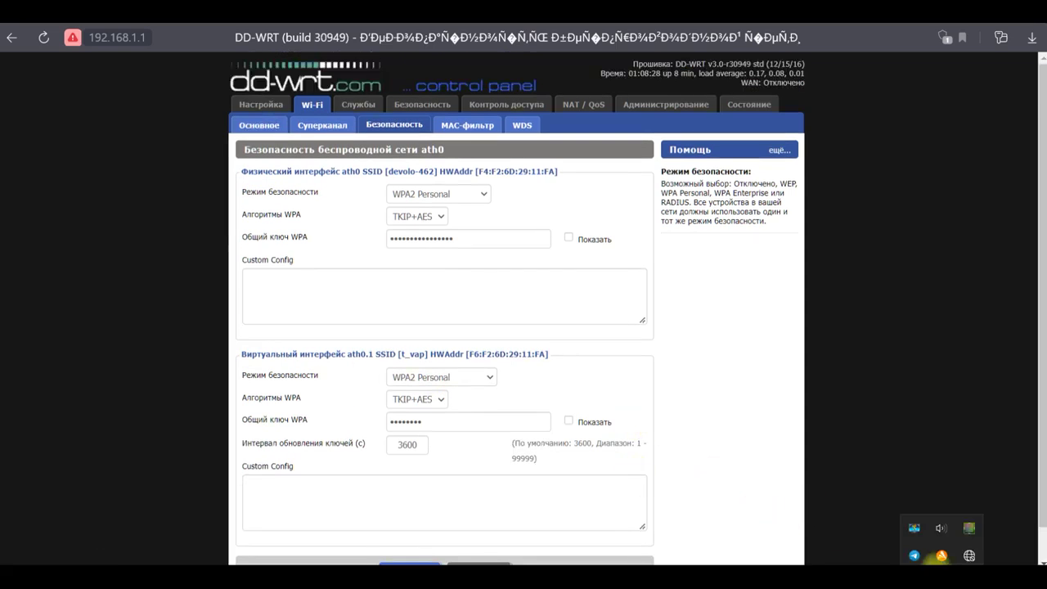
left_click(969, 528)
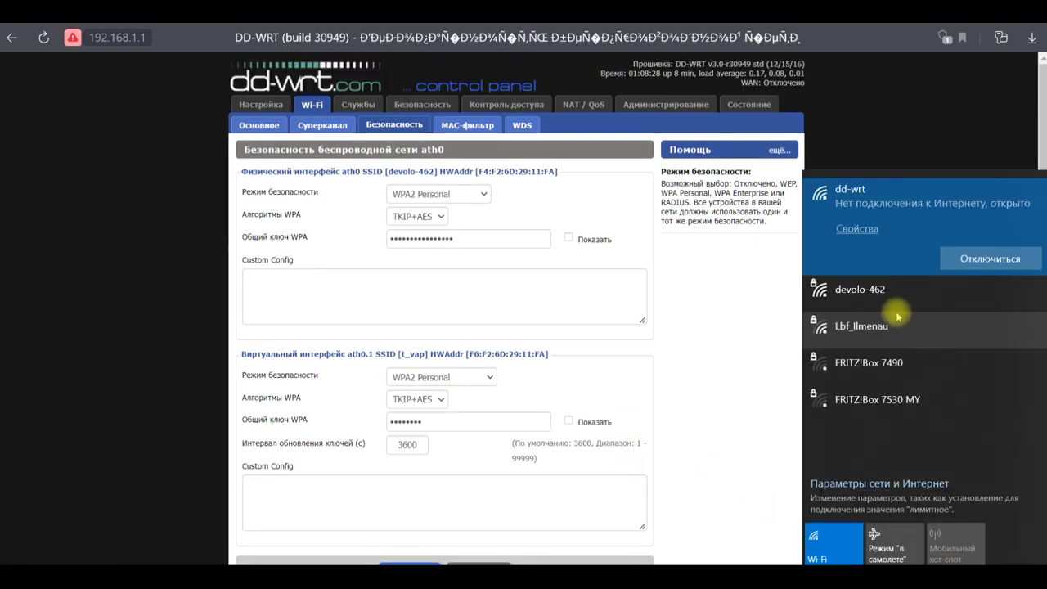
left_click(626, 437)
scroll(625, 437, "down", 2)
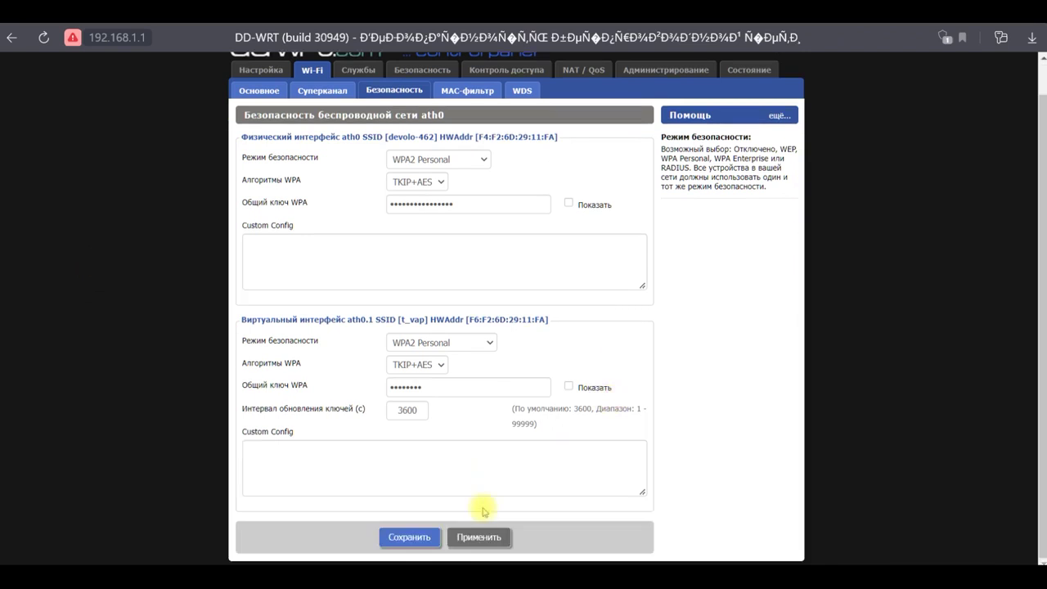
left_click(417, 537)
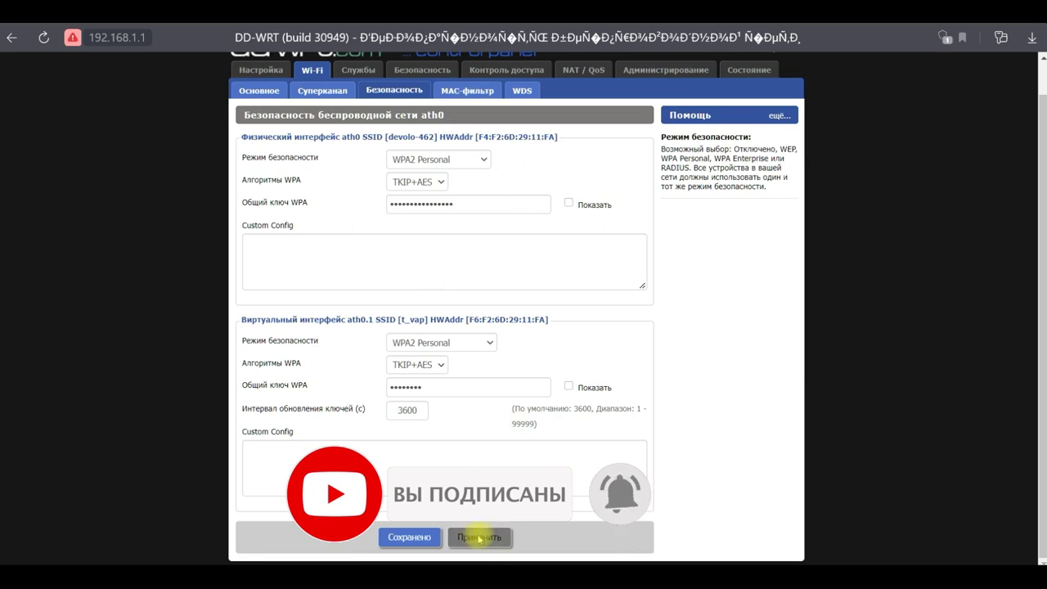
left_click(472, 537)
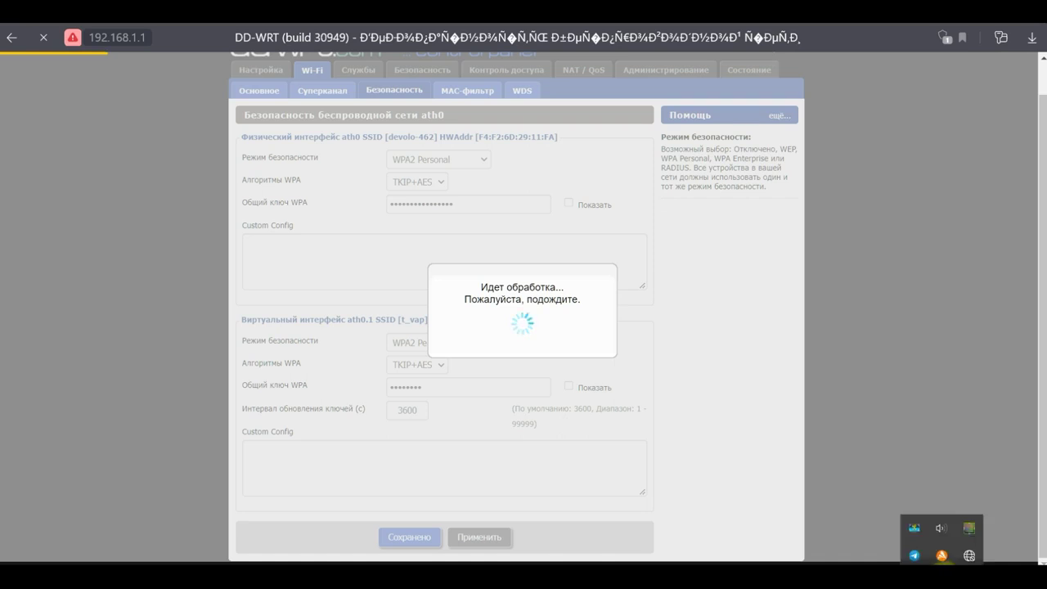
- Try connecting to t_vap 2, dismiss the failure, and forget that saved network
left_click(965, 556)
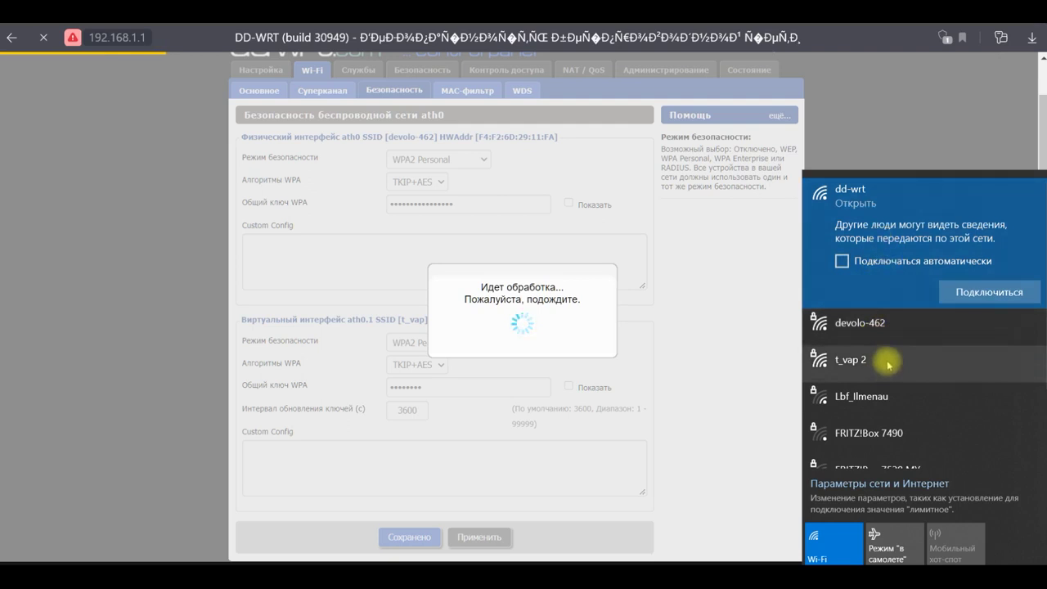
left_click(888, 365)
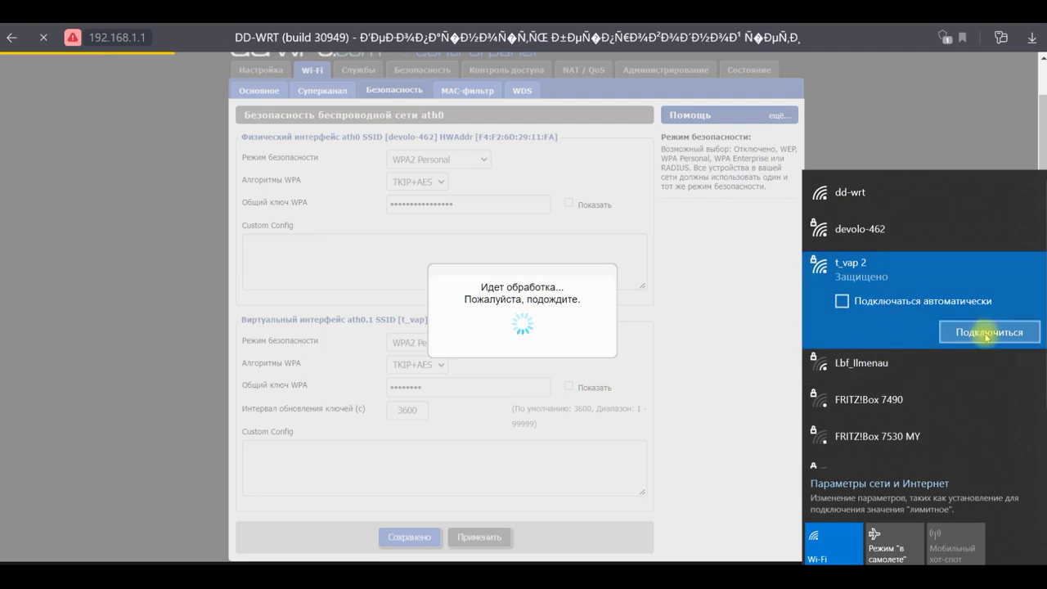
left_click(987, 336)
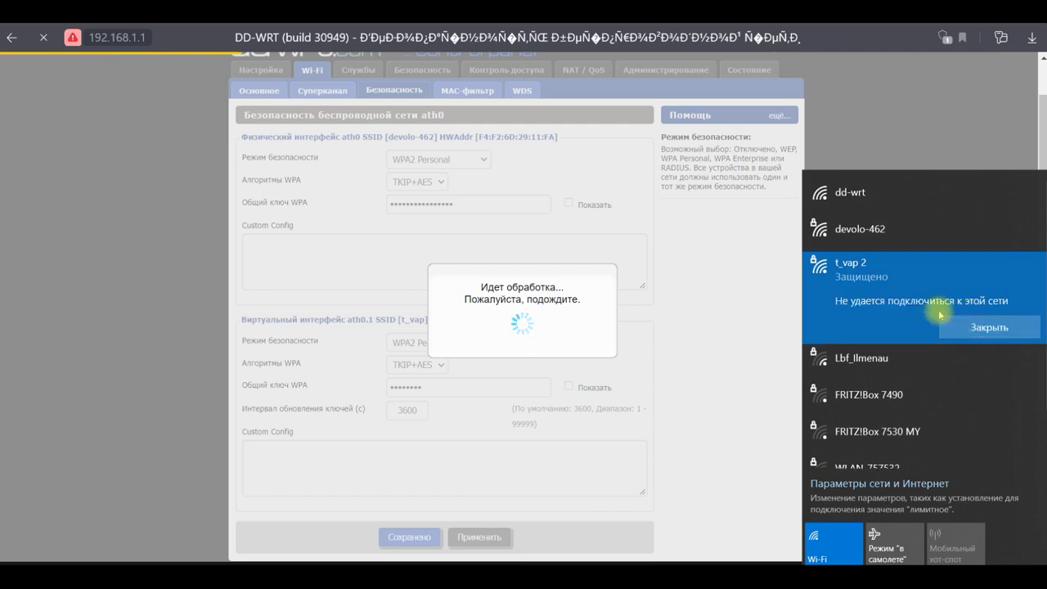
left_click(988, 327)
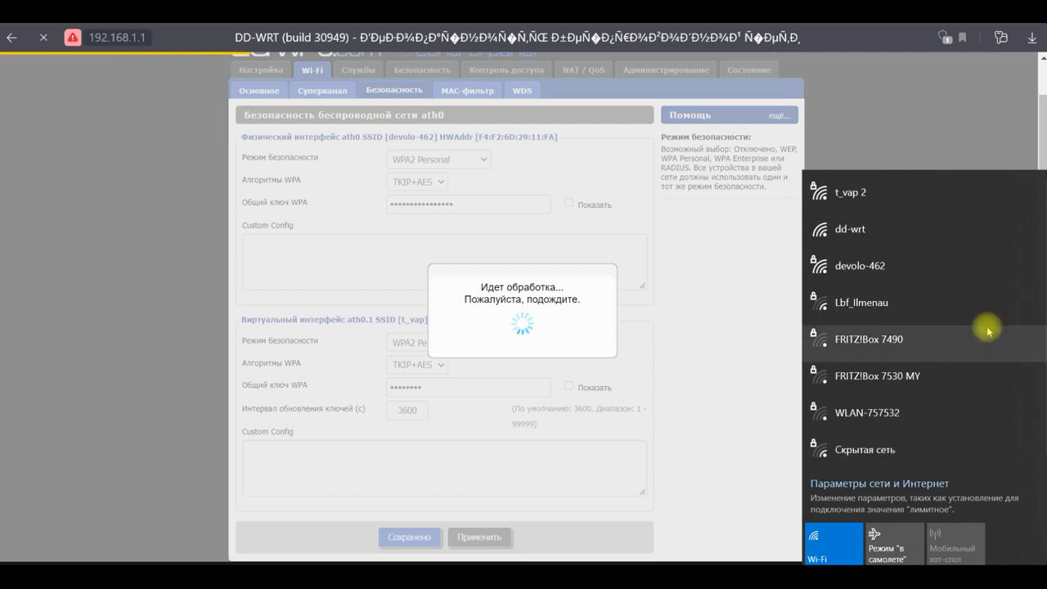
left_click(847, 193)
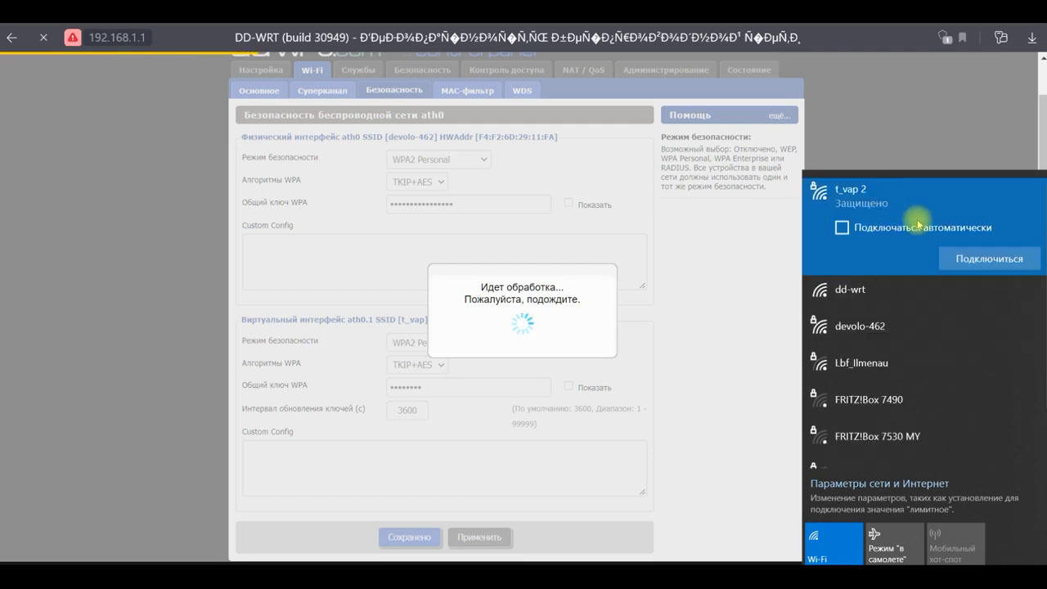
right_click(882, 206)
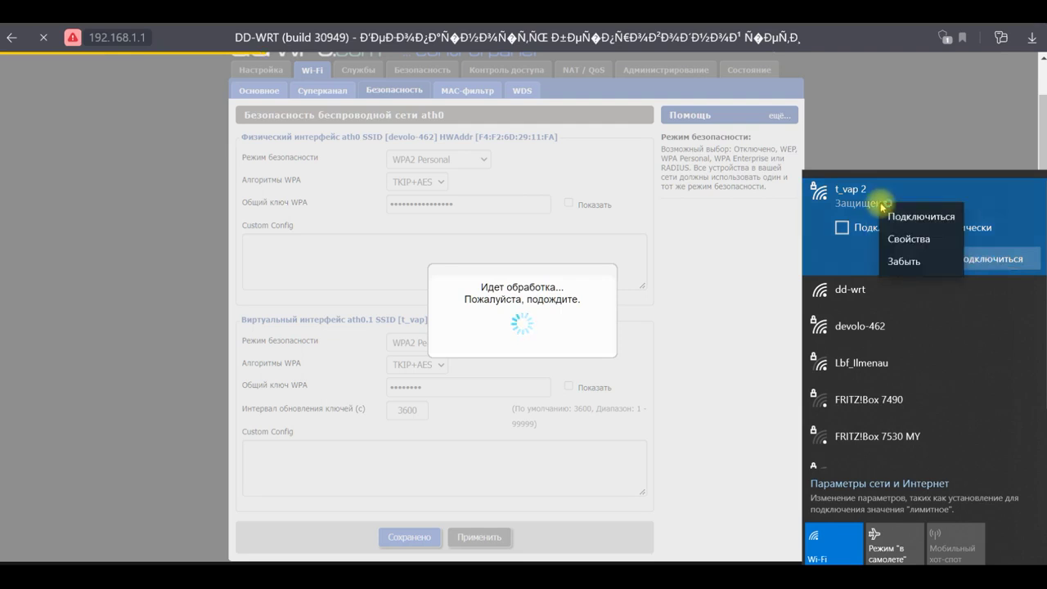
left_click(904, 260)
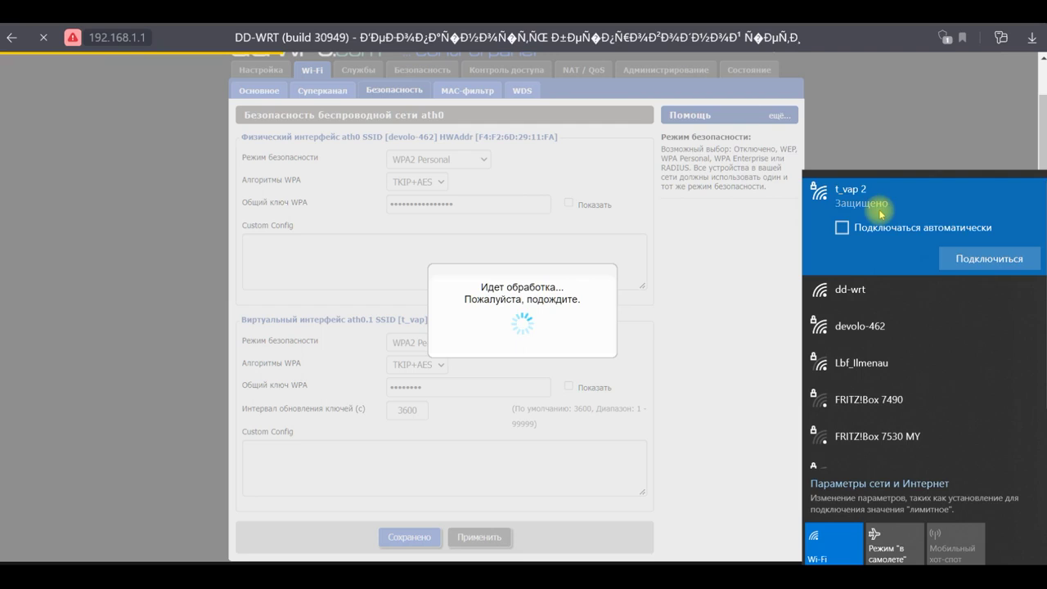
- Connect automatically to t_vap with its security key and allow the PC to be discoverable
right_click(879, 211)
left_click(850, 270)
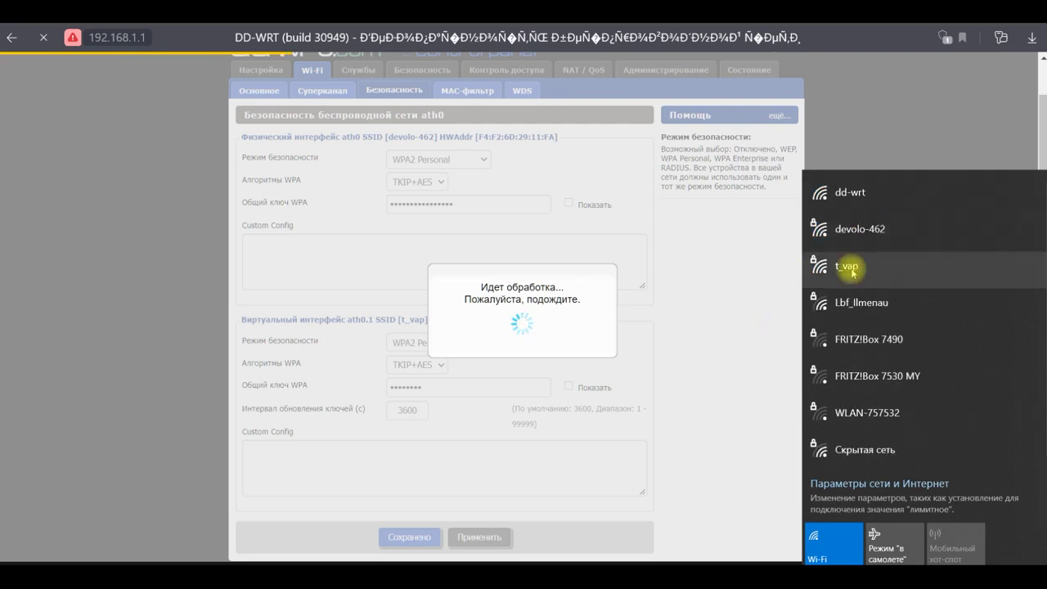
left_click(850, 270)
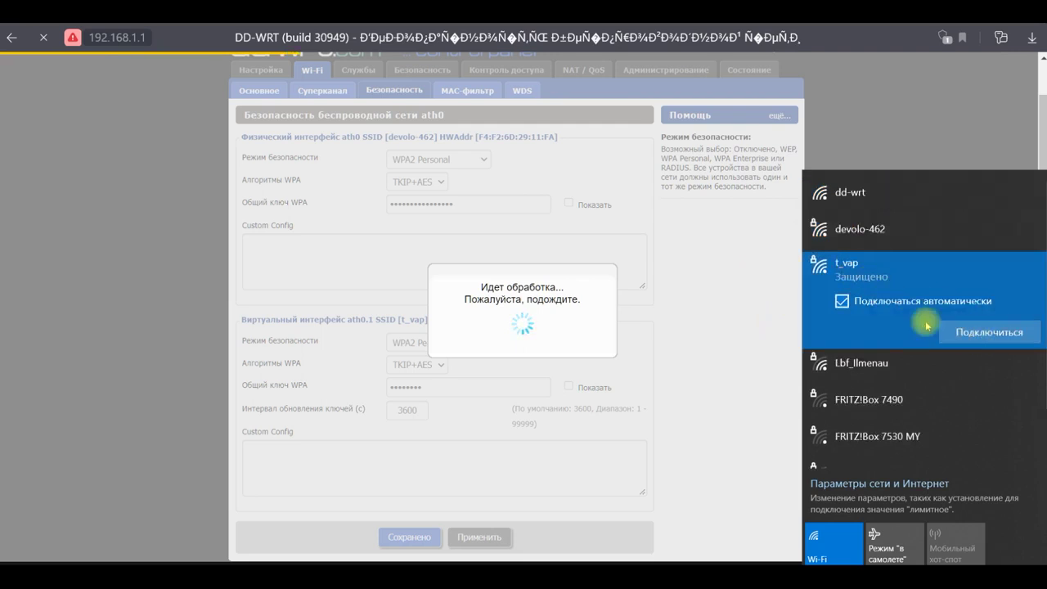
left_click(948, 331)
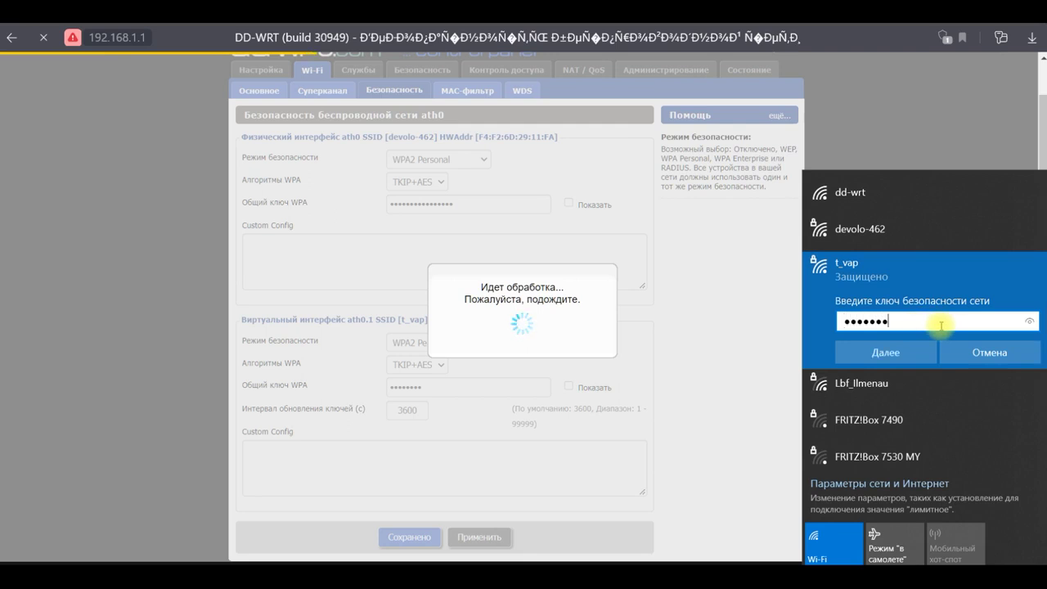
left_click(867, 351)
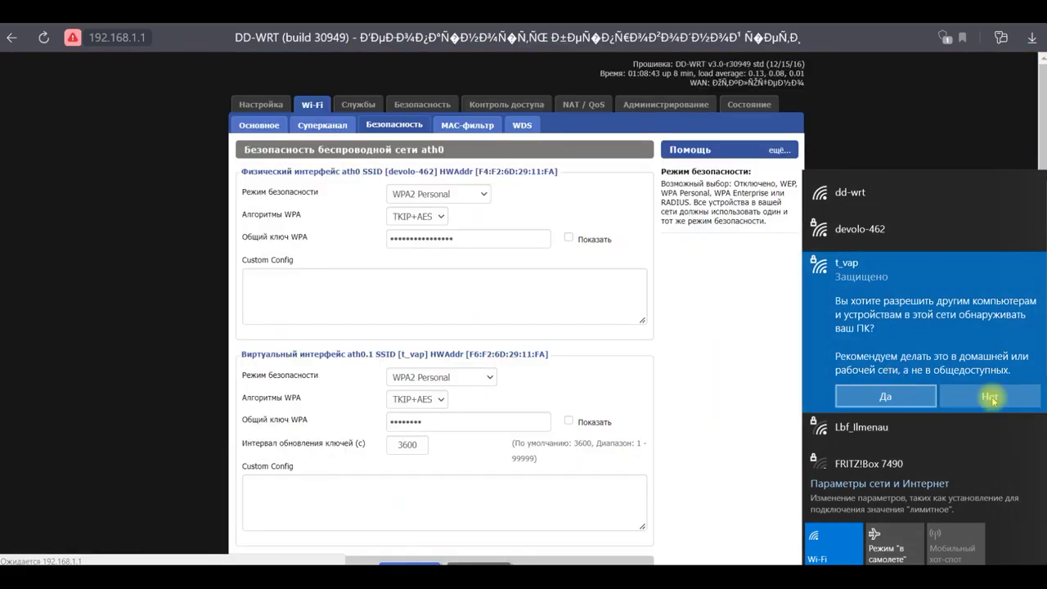
left_click(885, 396)
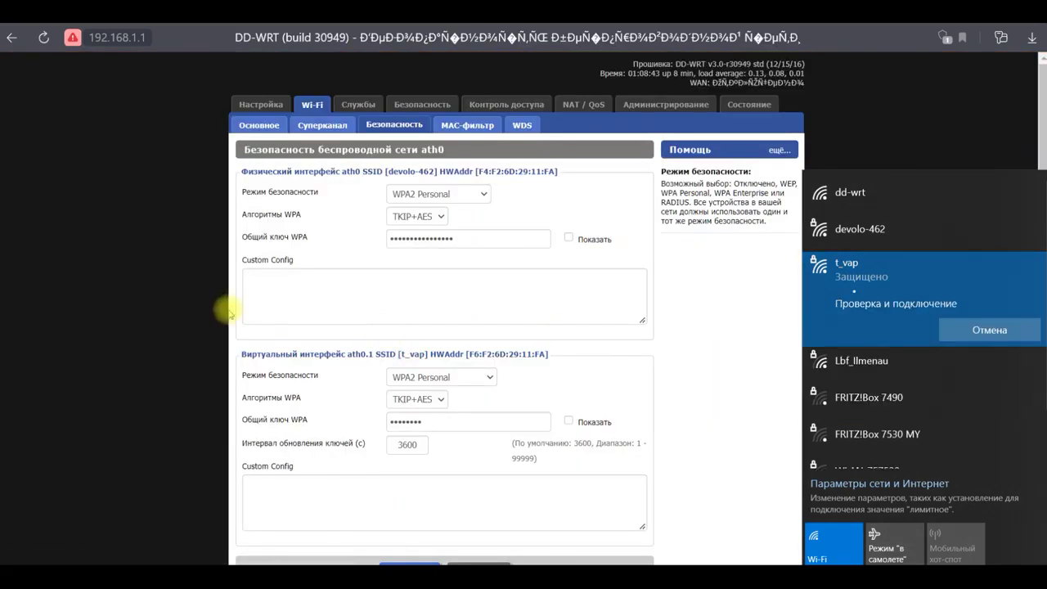
- On Basic Setup, keep router IP 192.168.2.10 and set the gateway to 192.168.2.1
left_click(268, 132)
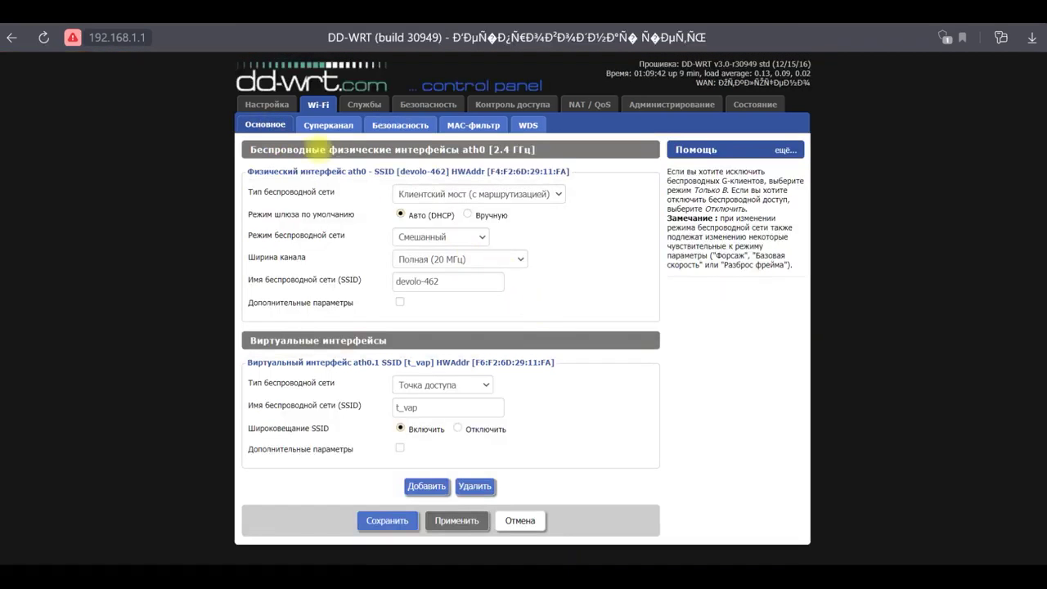
left_click(270, 104)
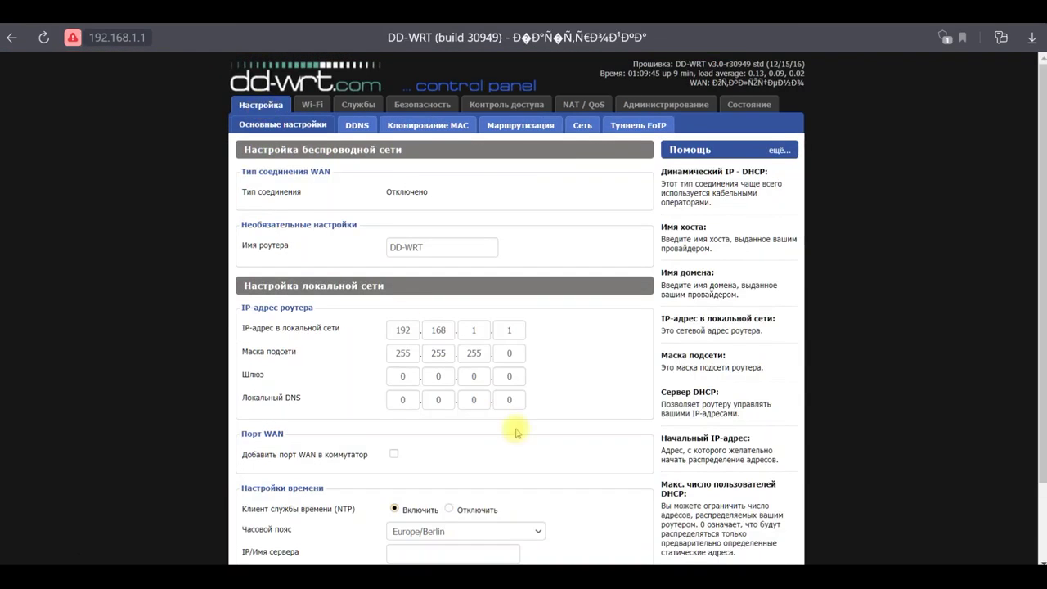
scroll(499, 413, "down", 1)
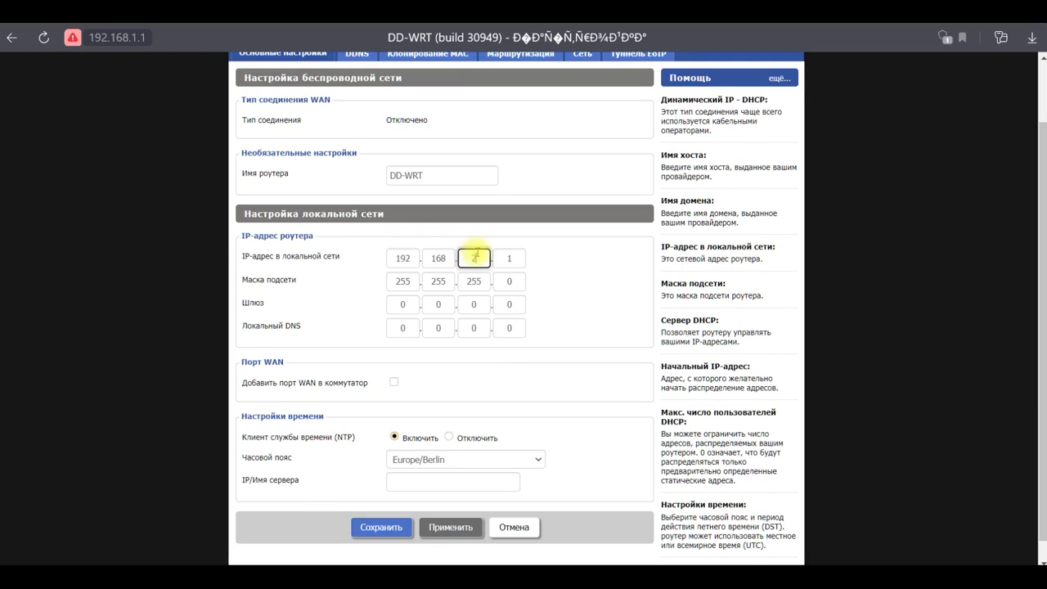
left_click(517, 258)
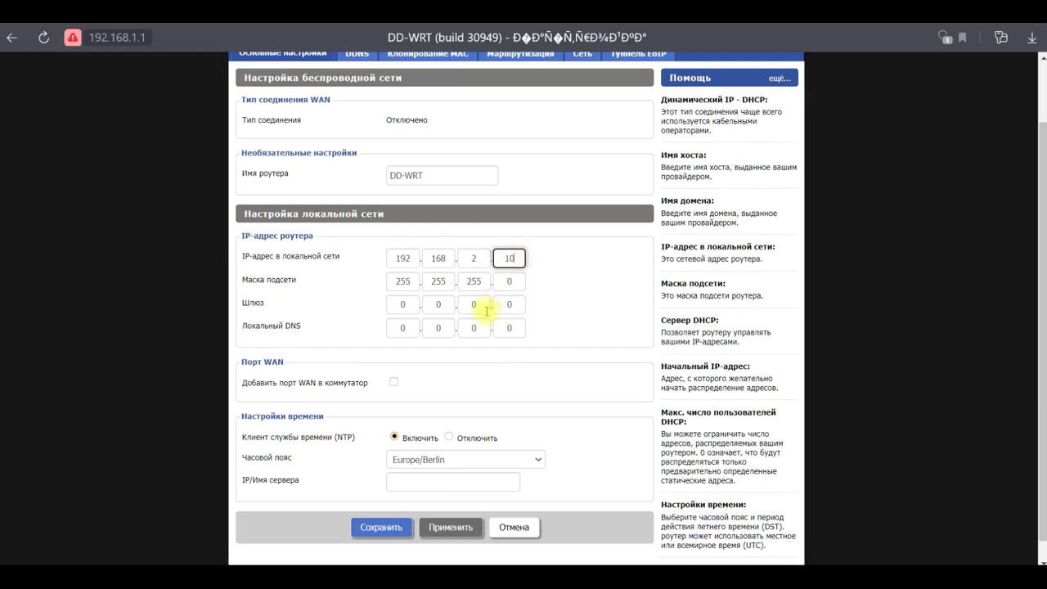
double_click(403, 304)
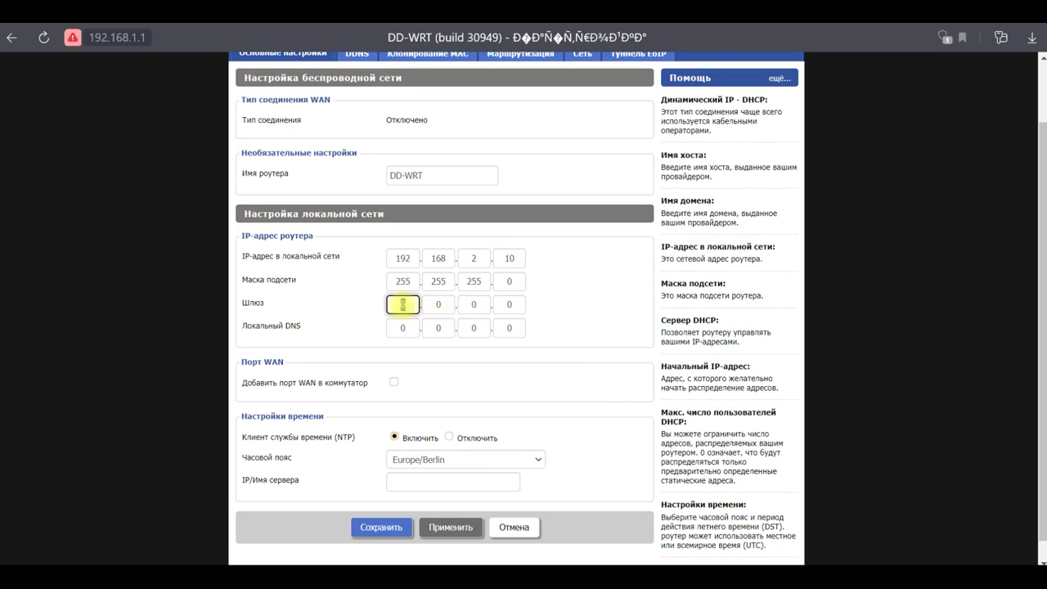
type("192")
left_click(439, 304)
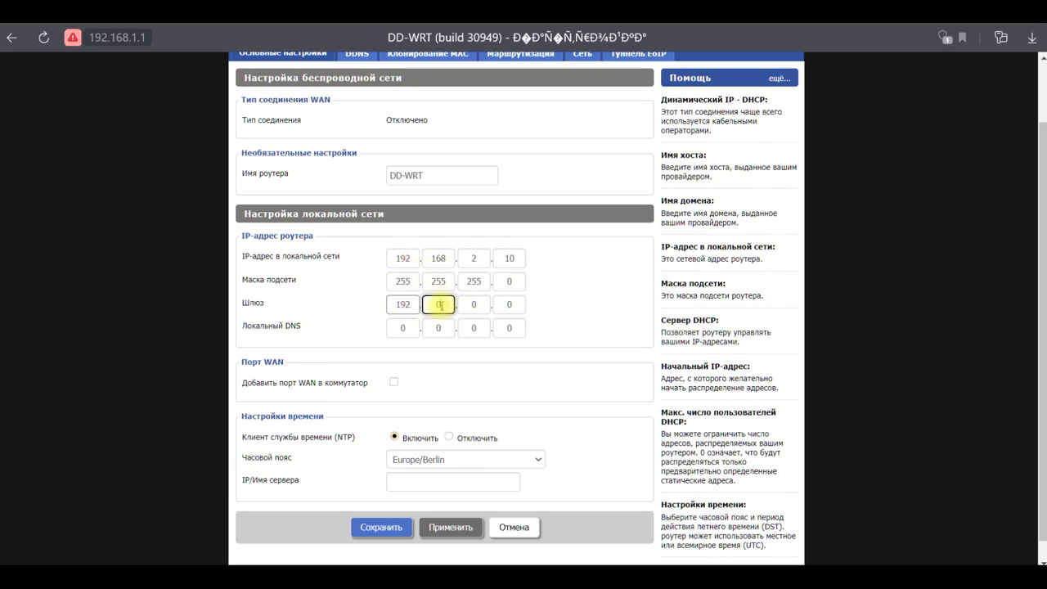
double_click(475, 305)
type("2")
double_click(510, 304)
type("1")
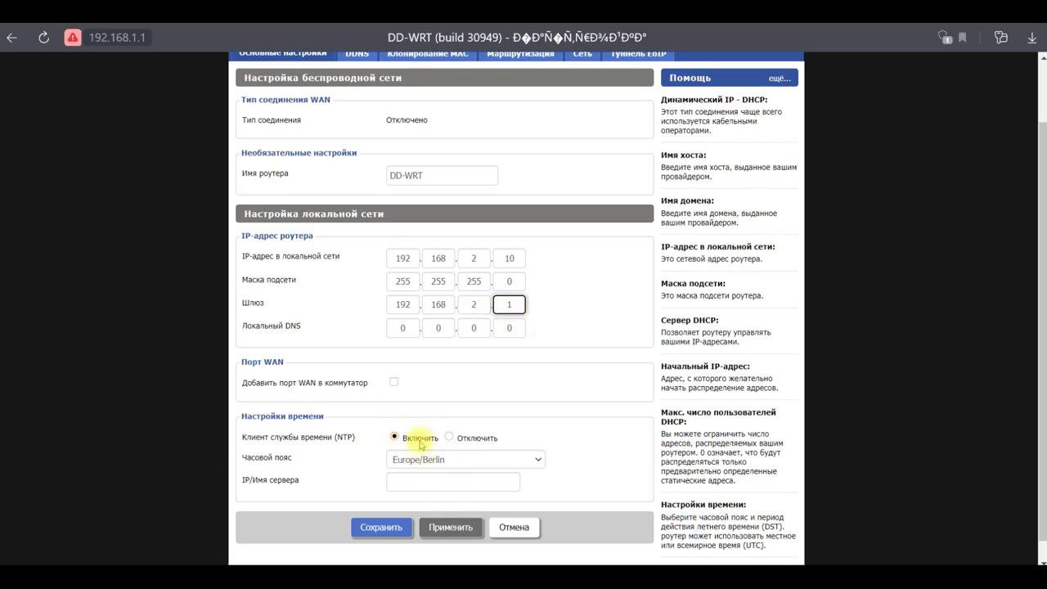
- Save and apply the new router address and gateway settings
scroll(358, 180, "up", 2)
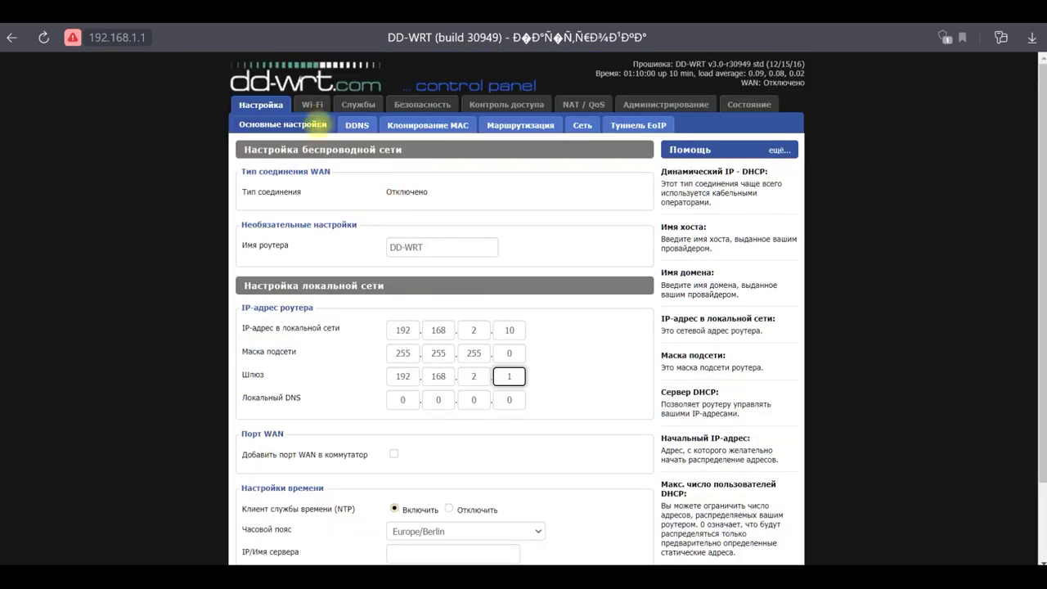
scroll(446, 368, "down", 2)
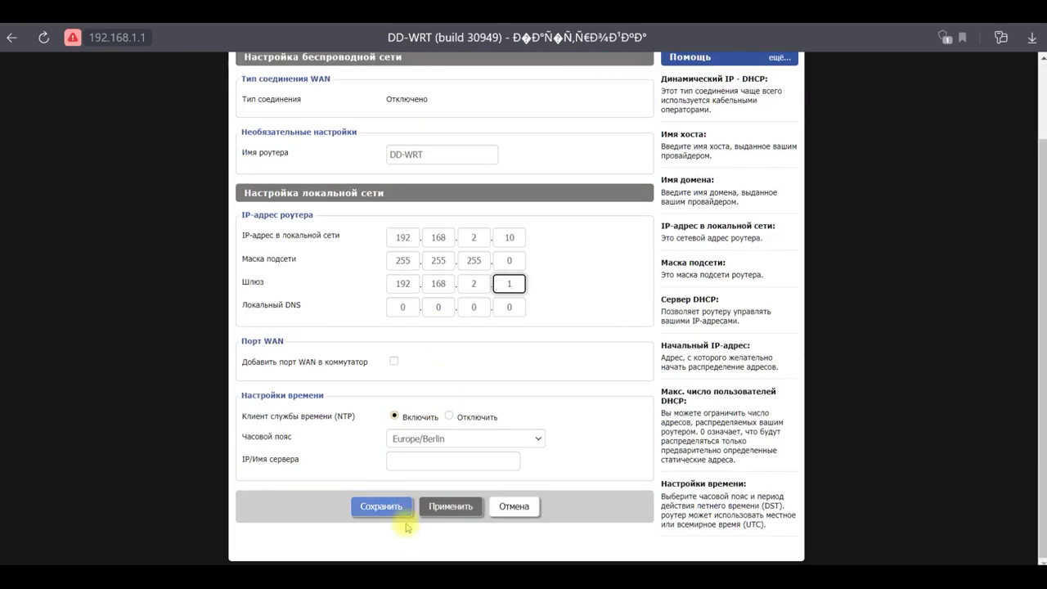
left_click(381, 511)
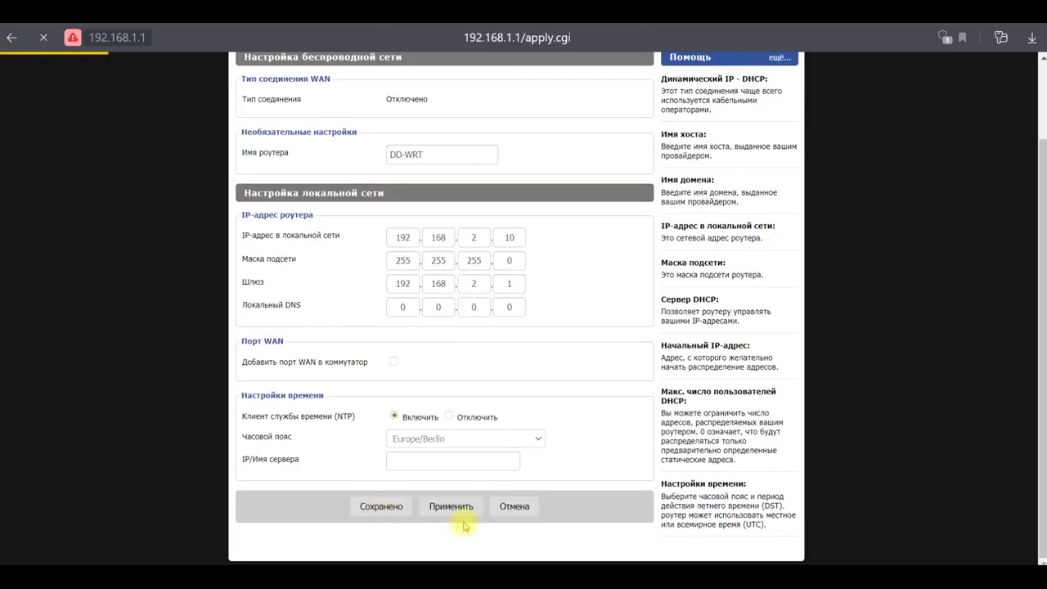
left_click(458, 507)
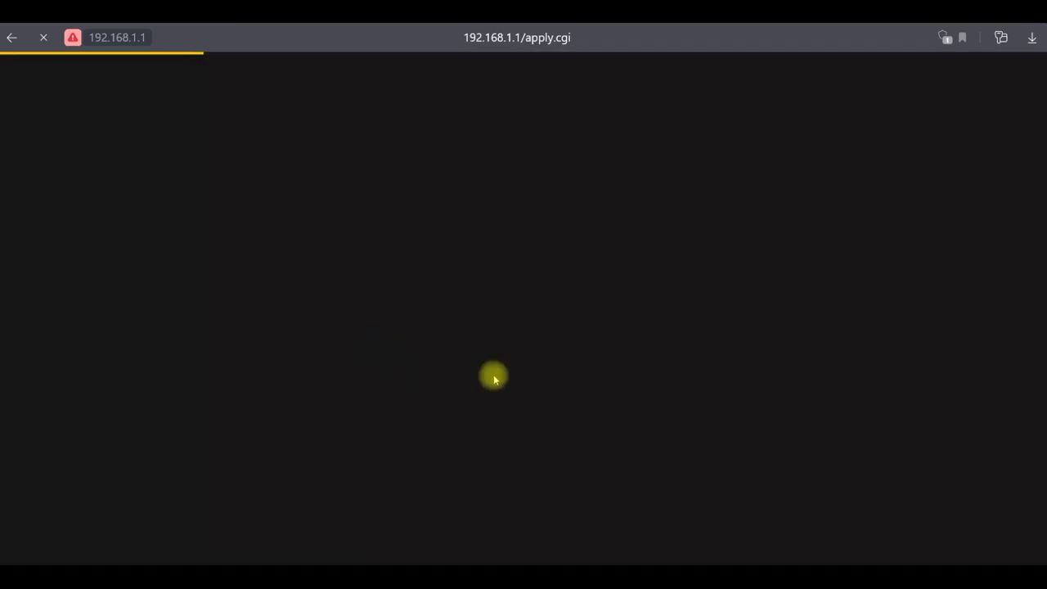
- Log in to the router's Status section with the router username and password
left_click(948, 563)
left_click(971, 554)
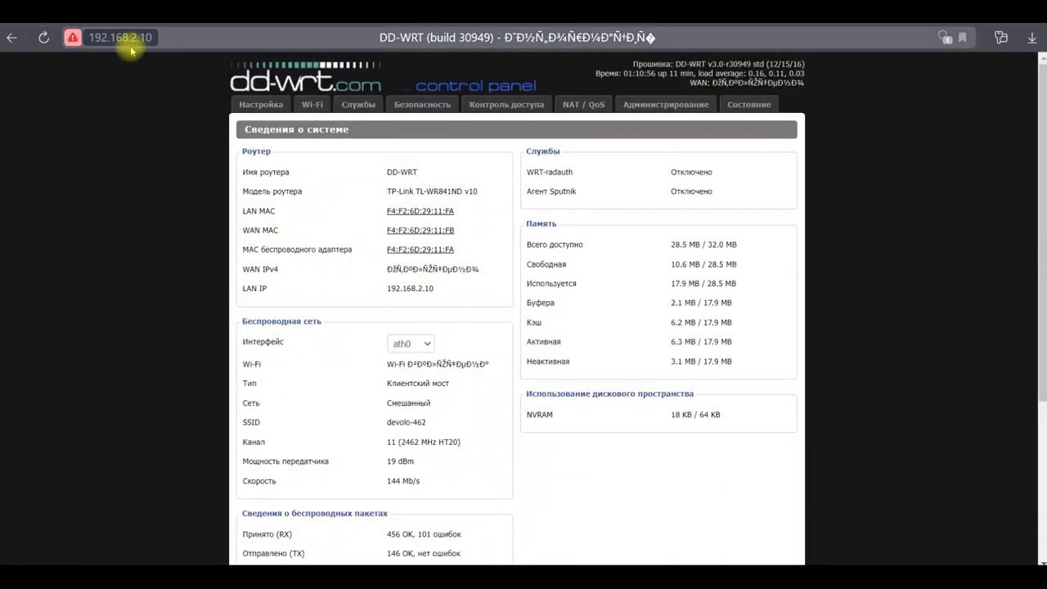
scroll(552, 387, "down", 2)
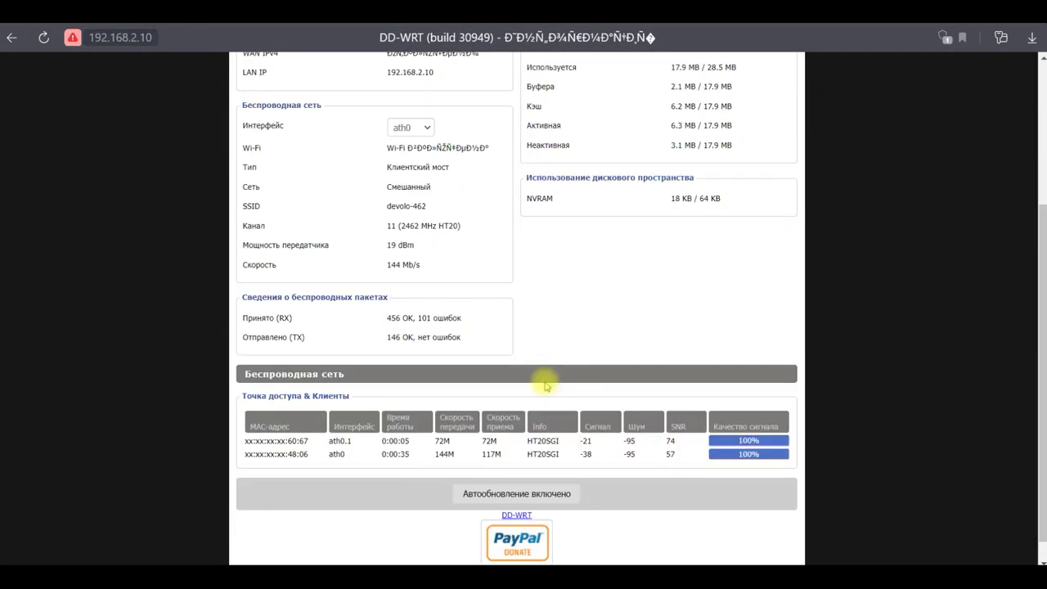
scroll(534, 359, "up", 2)
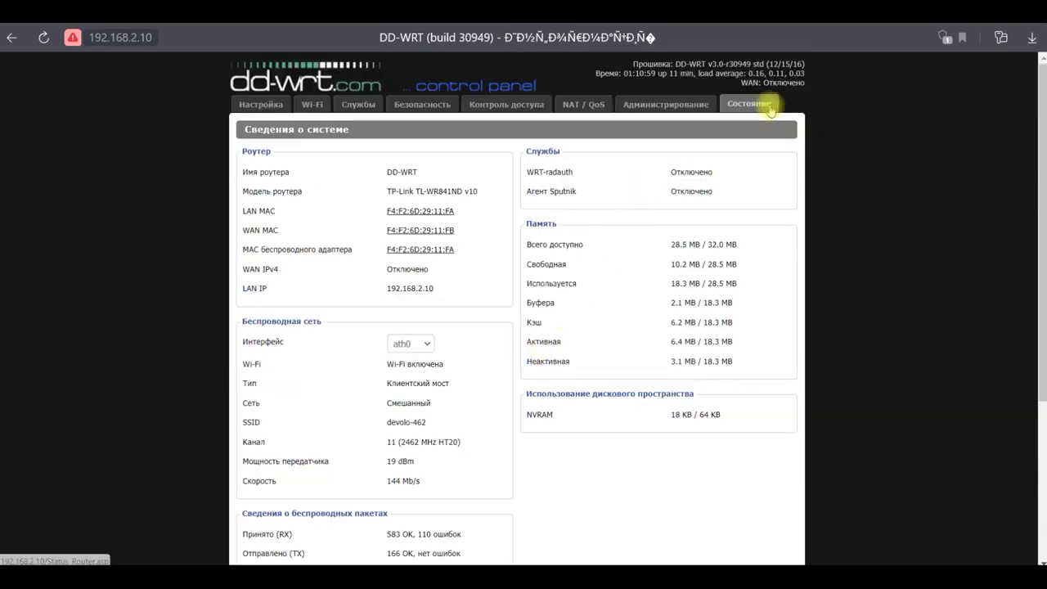
left_click(752, 103)
left_click(518, 143)
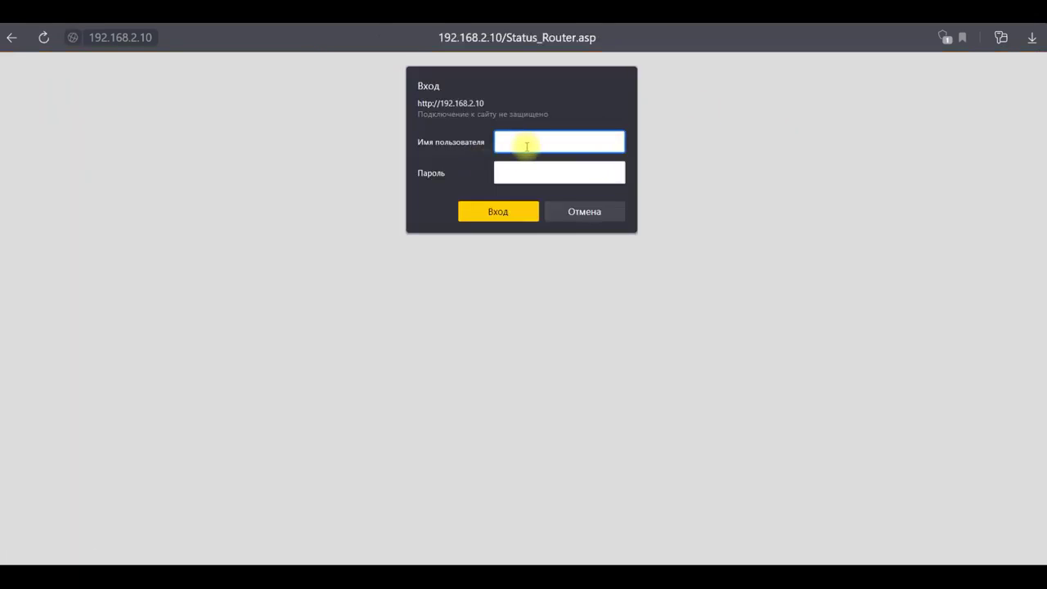
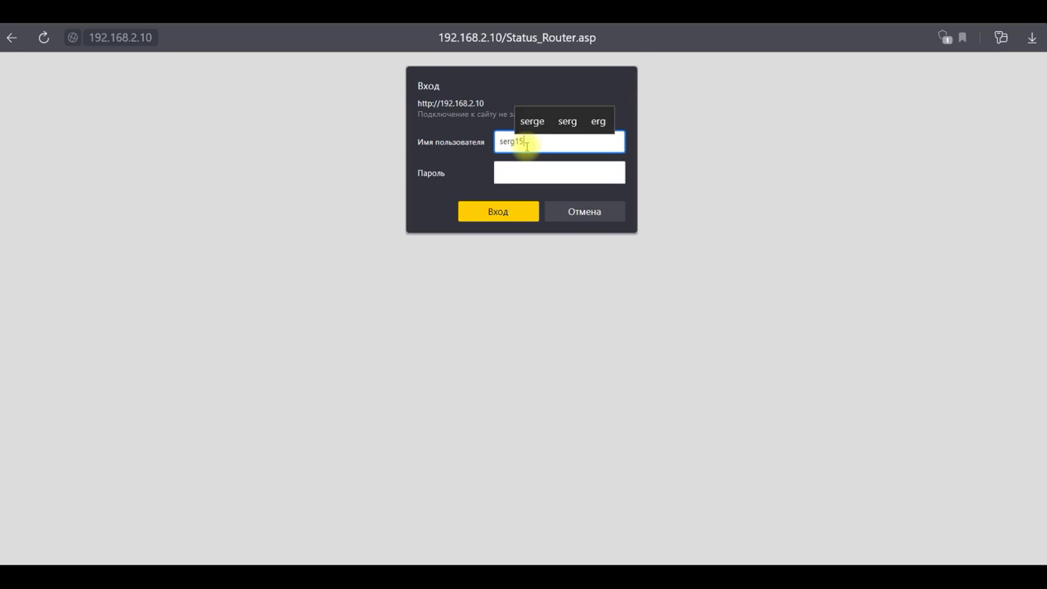
key("Tab")
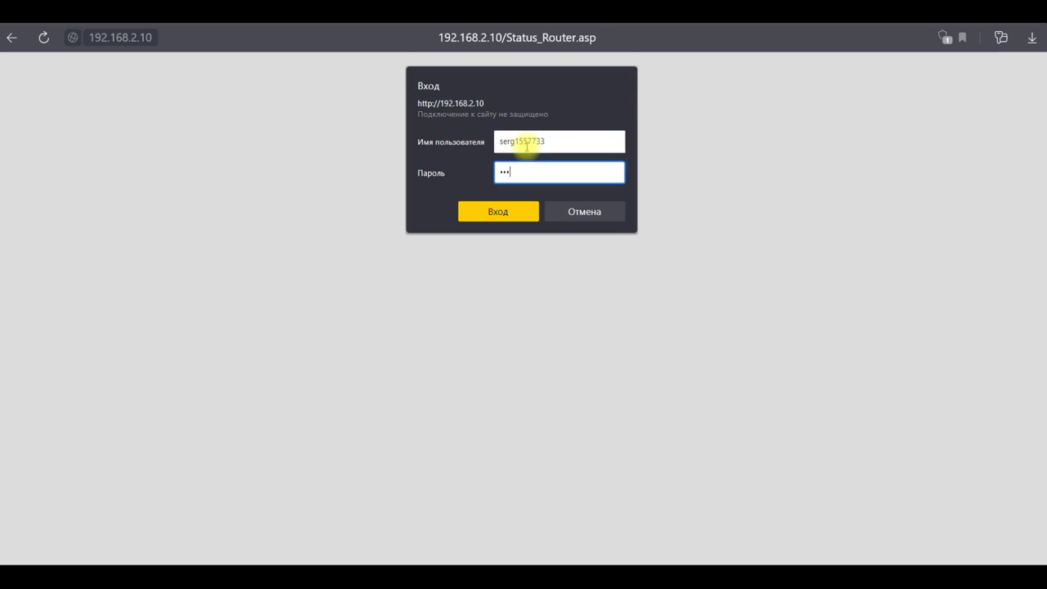
key("Return")
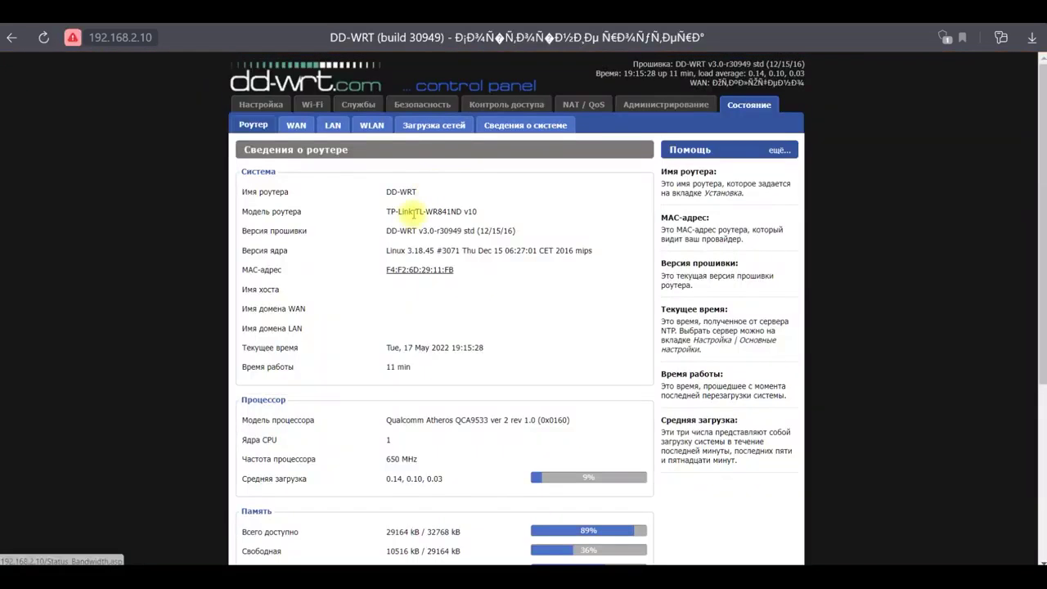
- View Sys-Info, then the Bandwidth graphs, and check which Wi-Fi network is connected
left_click(531, 125)
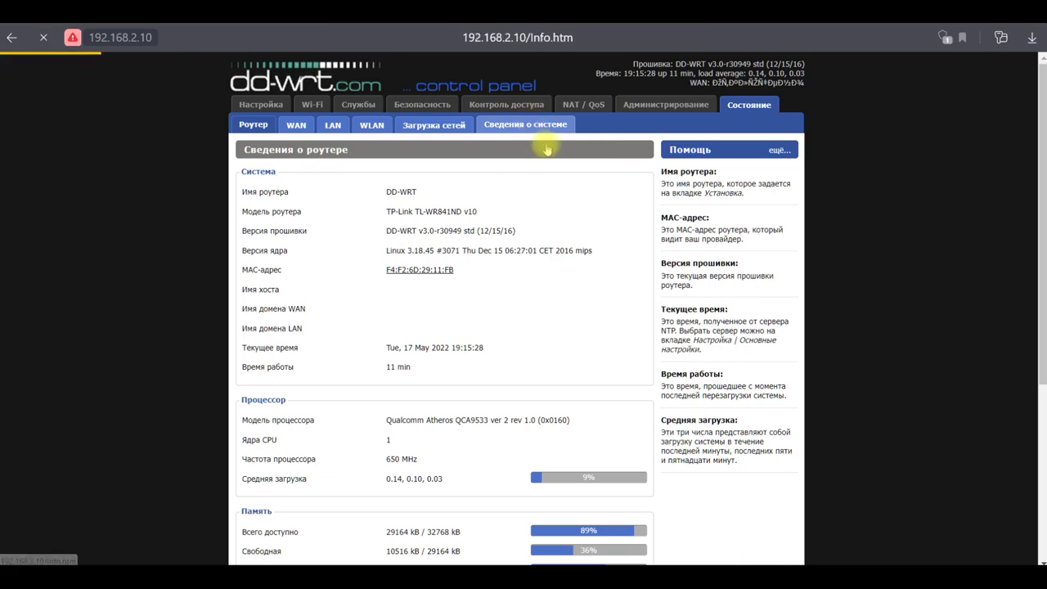
left_click(750, 104)
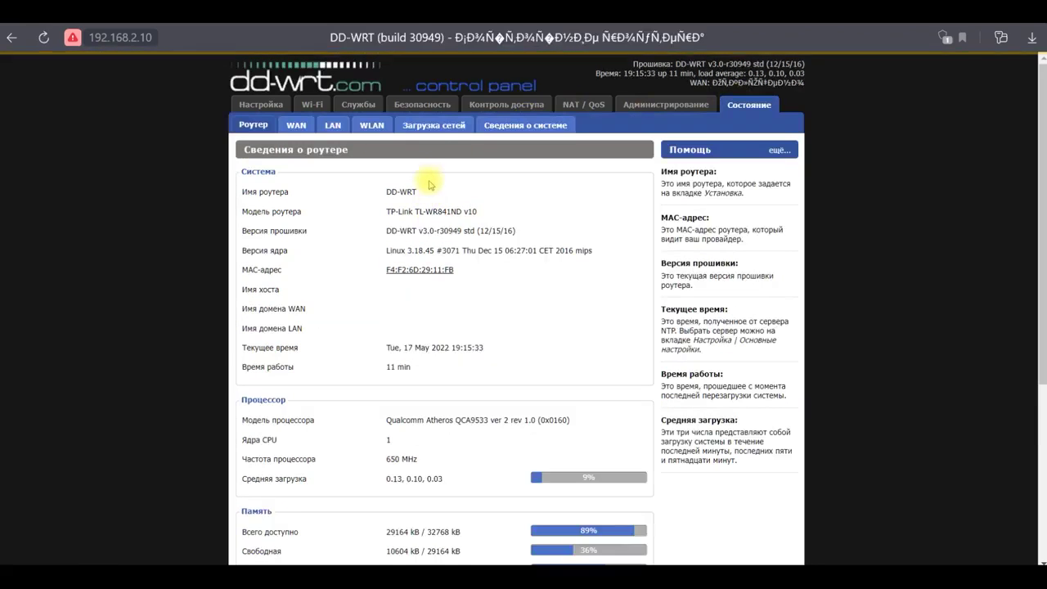
left_click(443, 128)
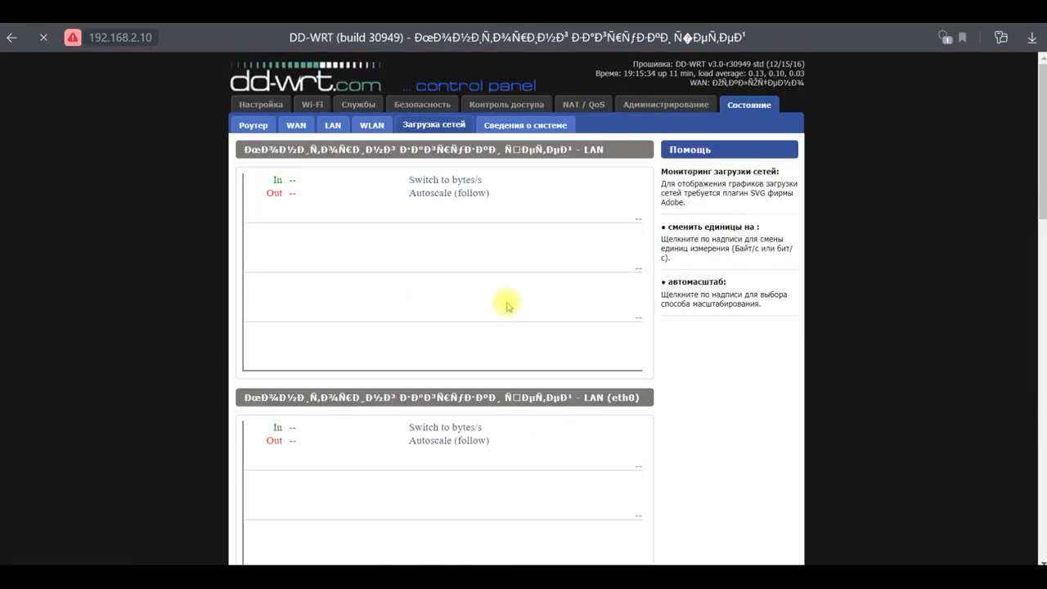
scroll(503, 301, "down", 3)
scroll(505, 304, "down", 3)
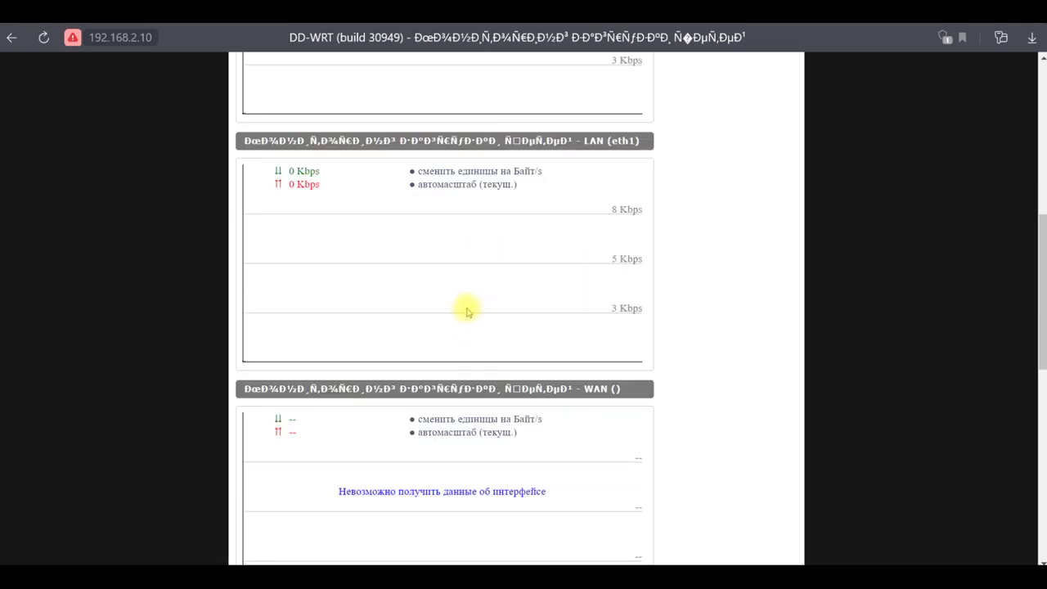
scroll(466, 306, "down", 2)
scroll(442, 336, "down", 5)
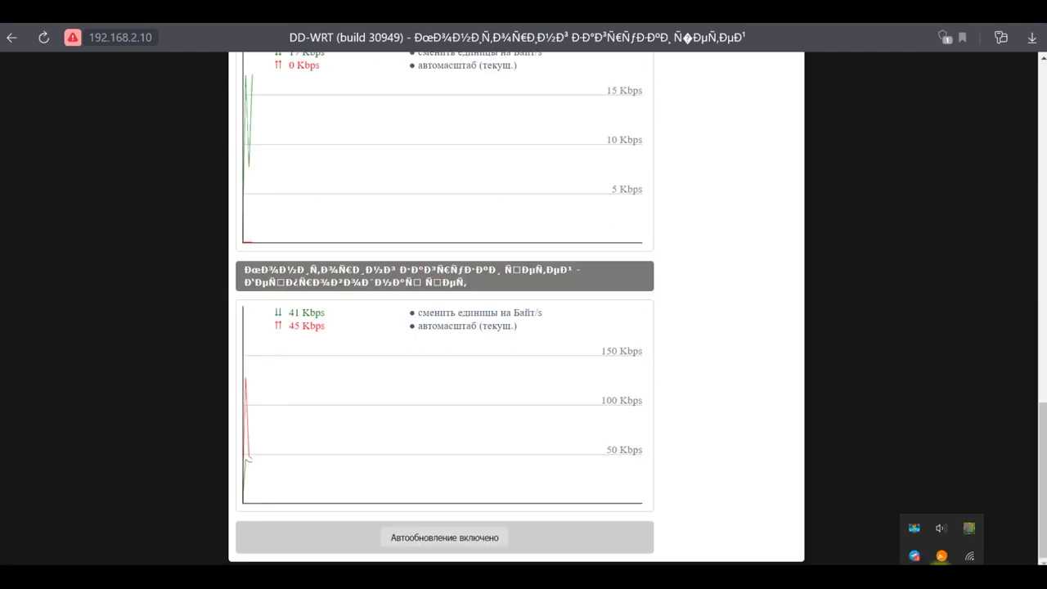
left_click(971, 558)
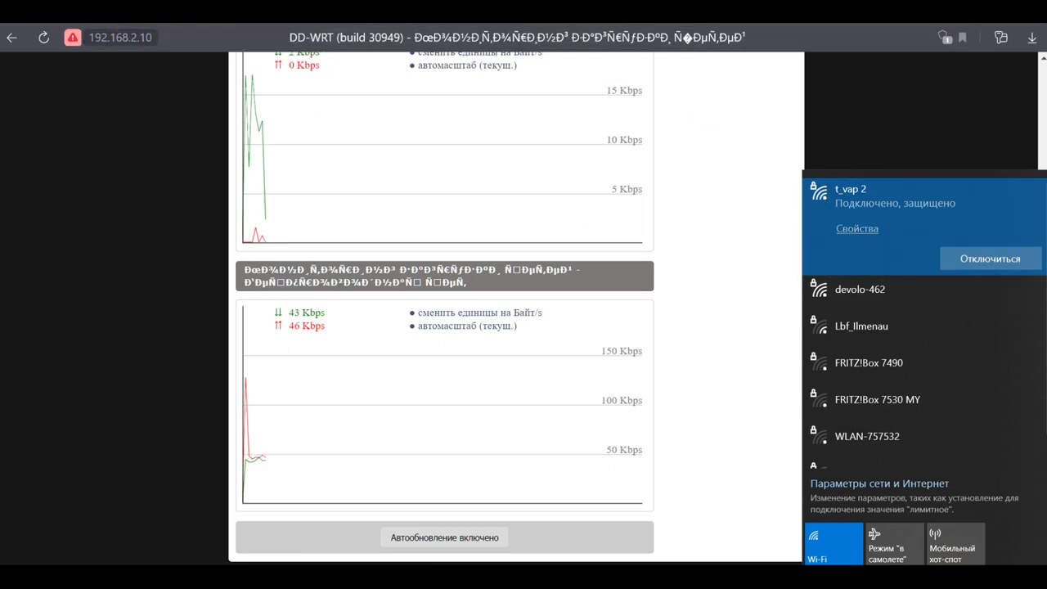
scroll(250, 192, "up", 6)
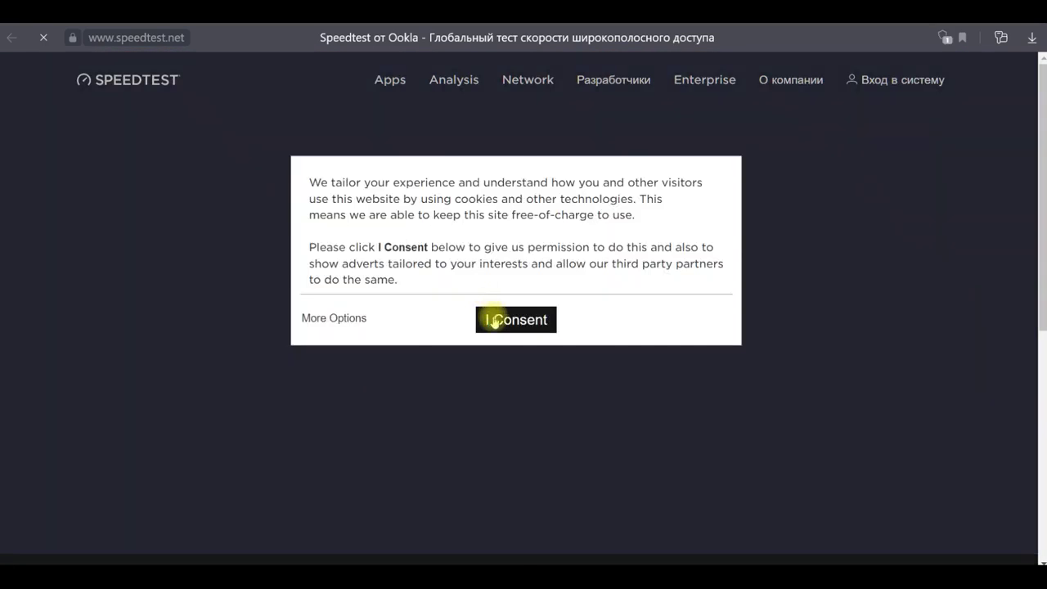
- Run the speed test (33 ms, 23.20/10.03 Mbps), confirm t_vap 2, and return to DD-WRT
left_click(517, 321)
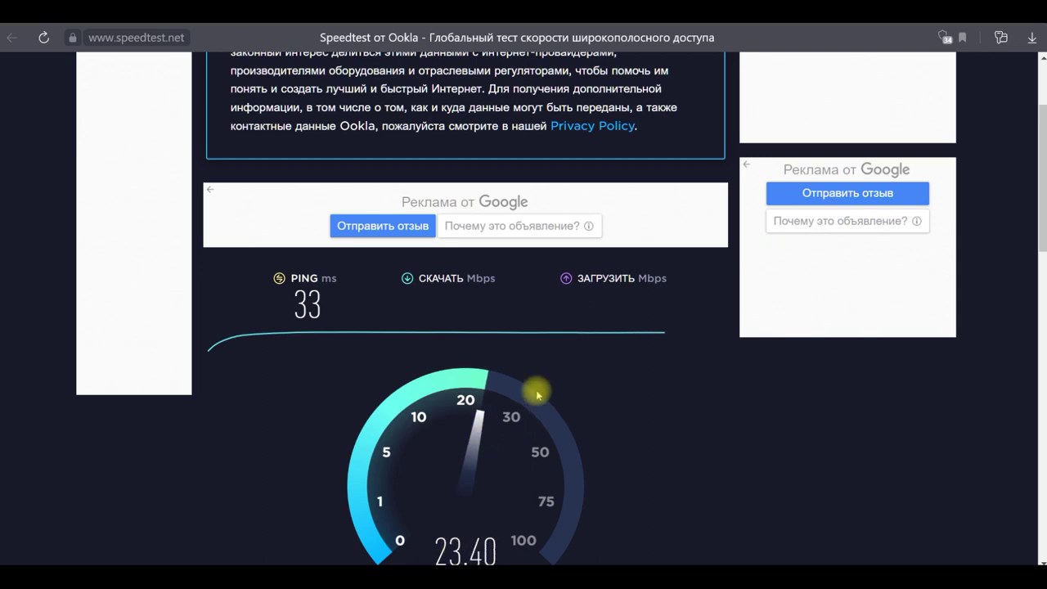
left_click(965, 562)
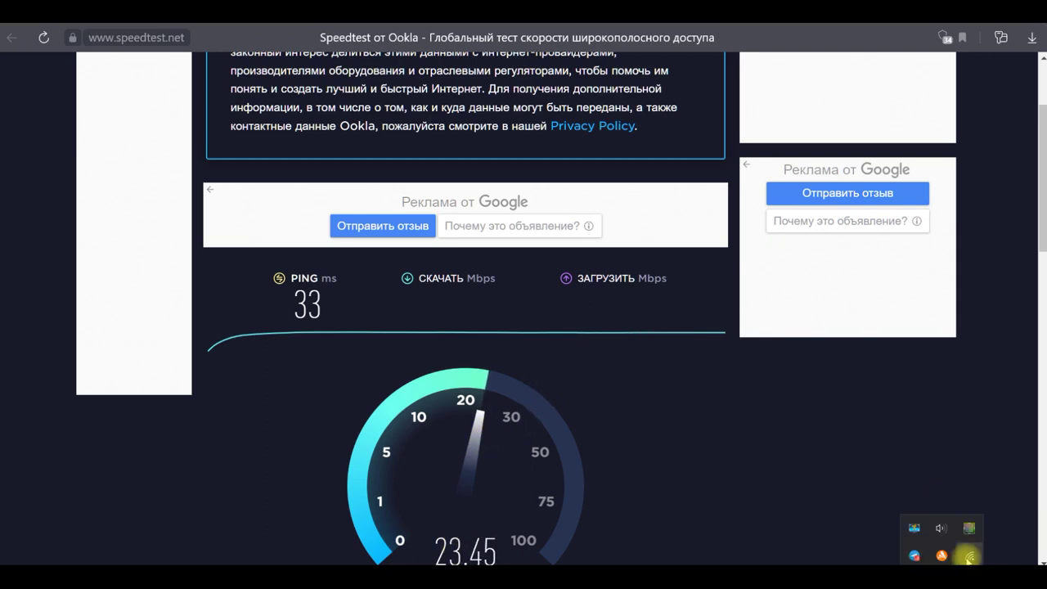
left_click(948, 544)
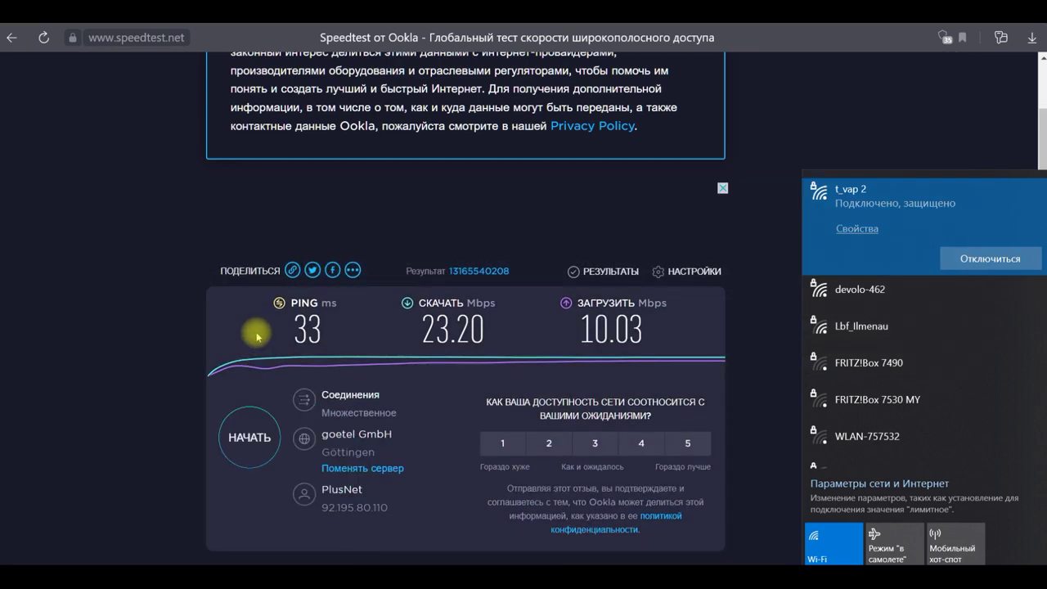
left_click(274, 22)
key("ctrl+Tab")
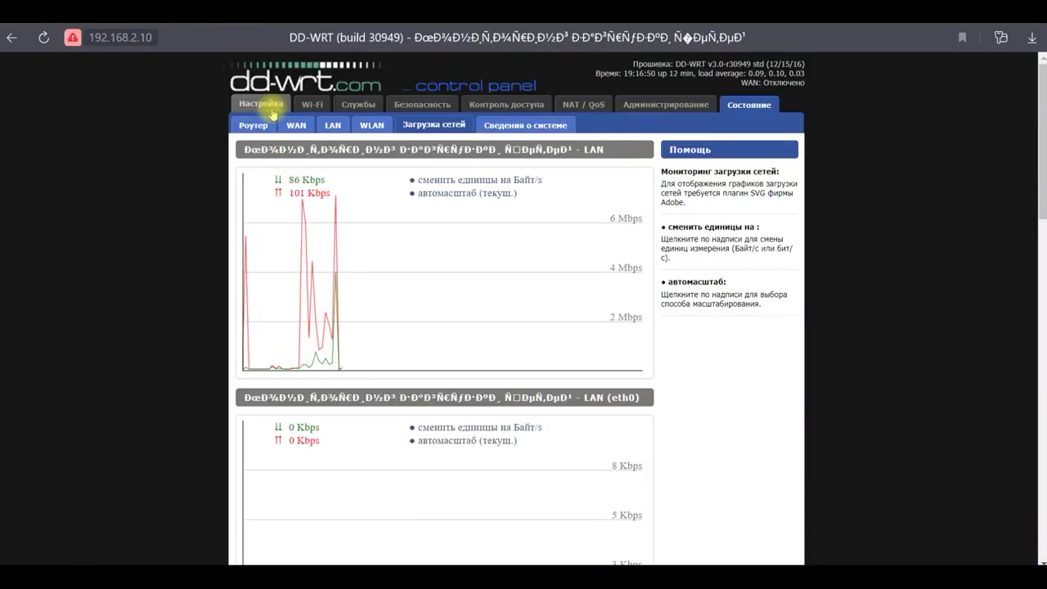
- Review Basic Setup, ticking then unticking the option adding the WAN port to the switch
left_click(272, 113)
scroll(481, 476, "down", 2)
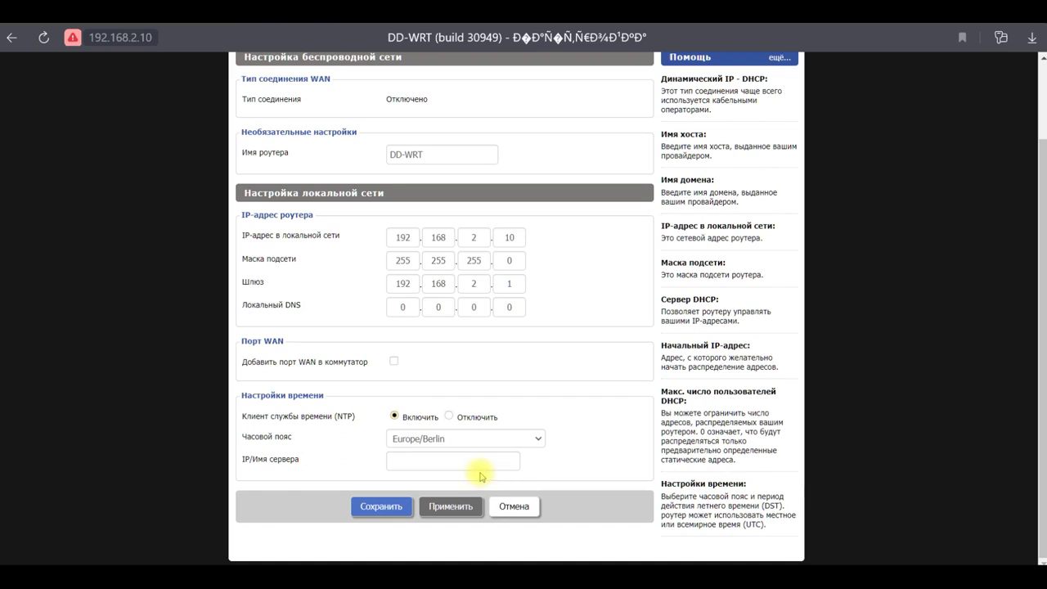
left_click_drag(293, 361, 396, 368)
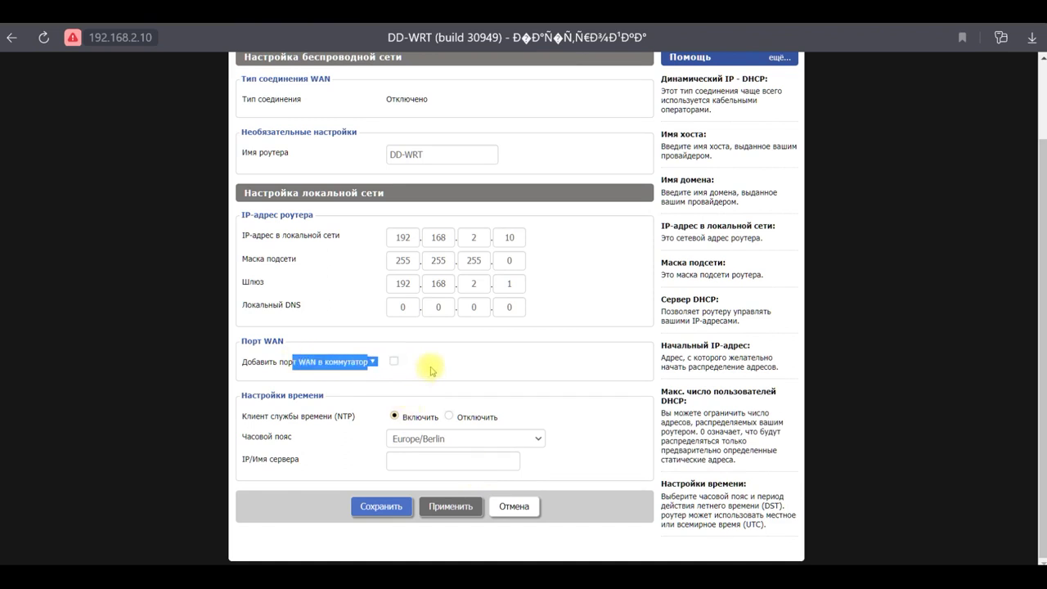
left_click(432, 369)
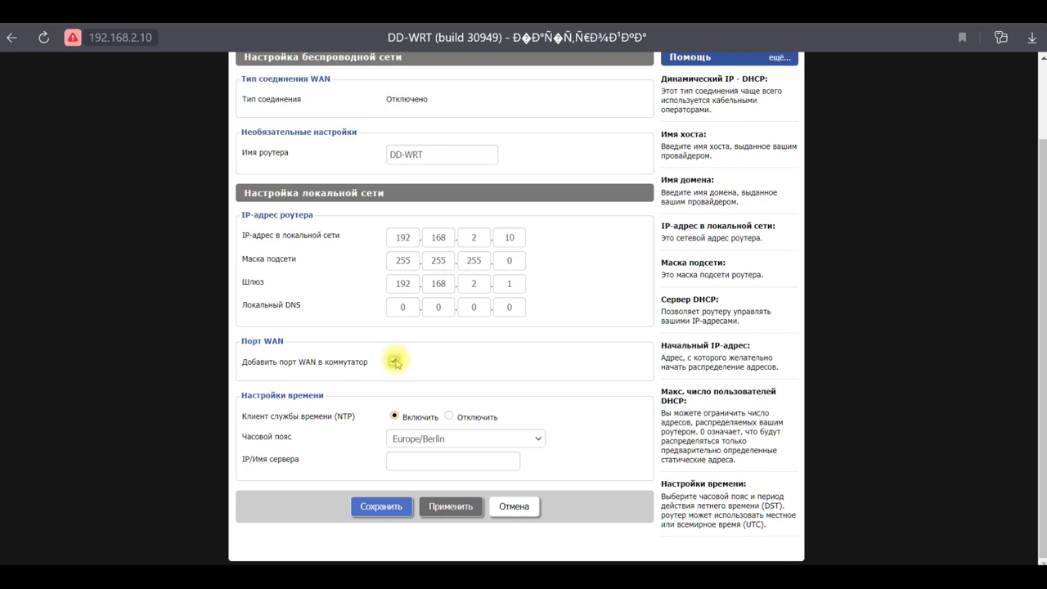
left_click(395, 362)
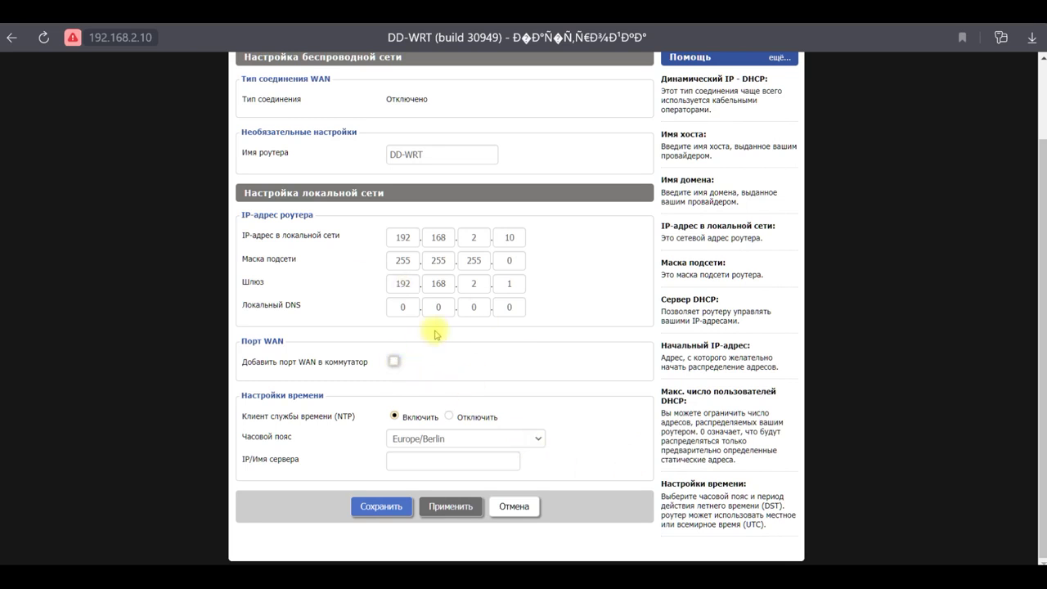
scroll(625, 319, "up", 2)
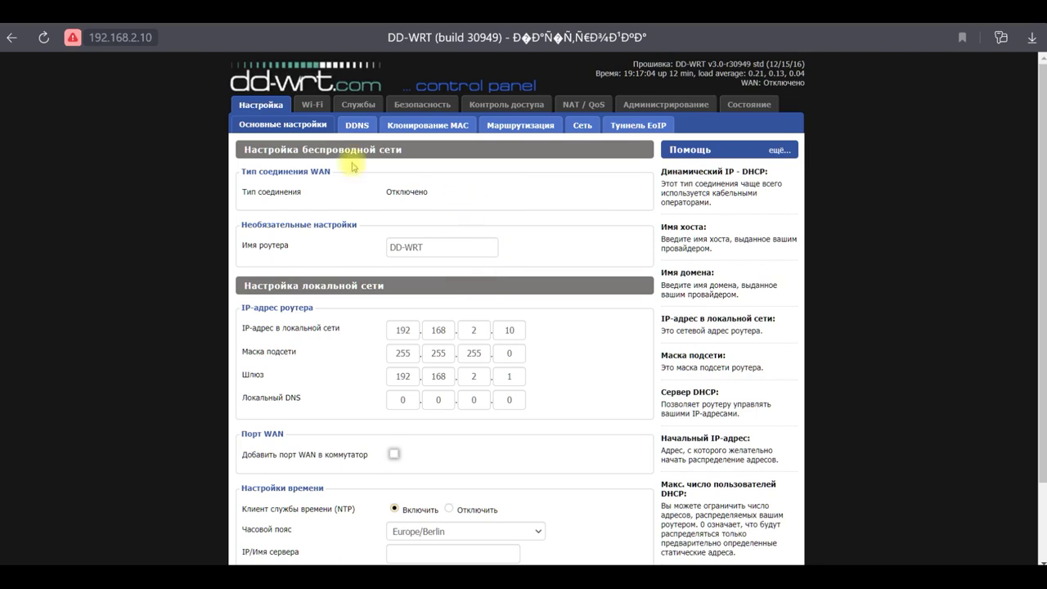
- Save the Security > Firewall settings with the SPI firewall disabled
left_click(414, 109)
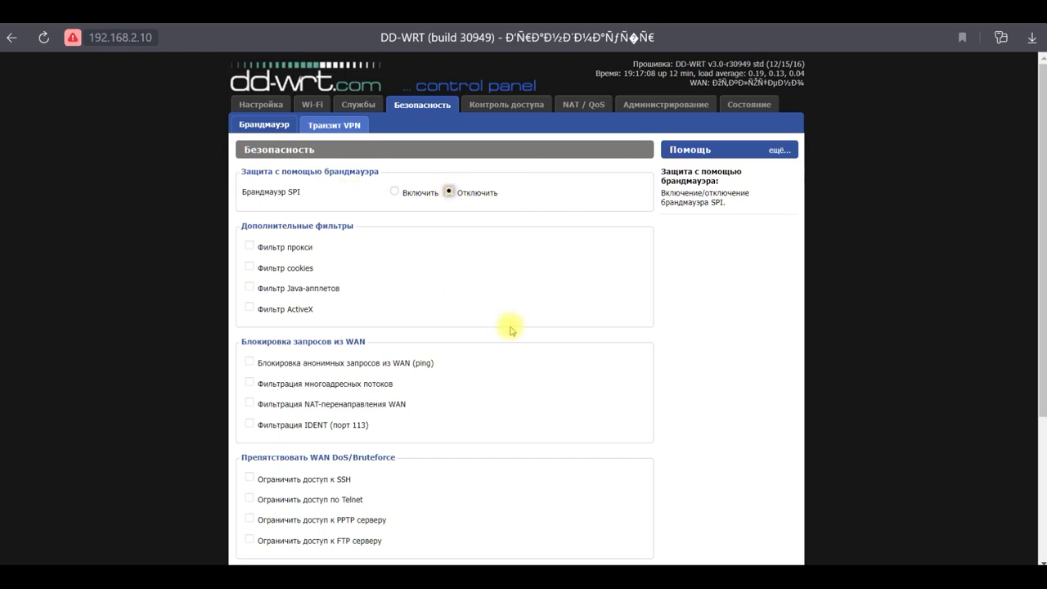
scroll(509, 330, "down", 3)
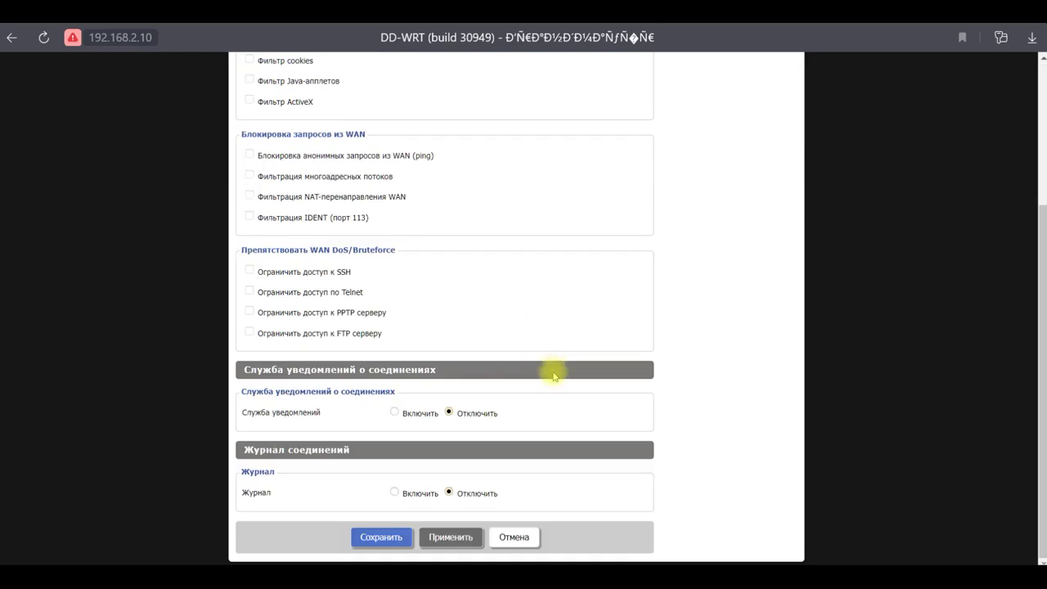
left_click(379, 539)
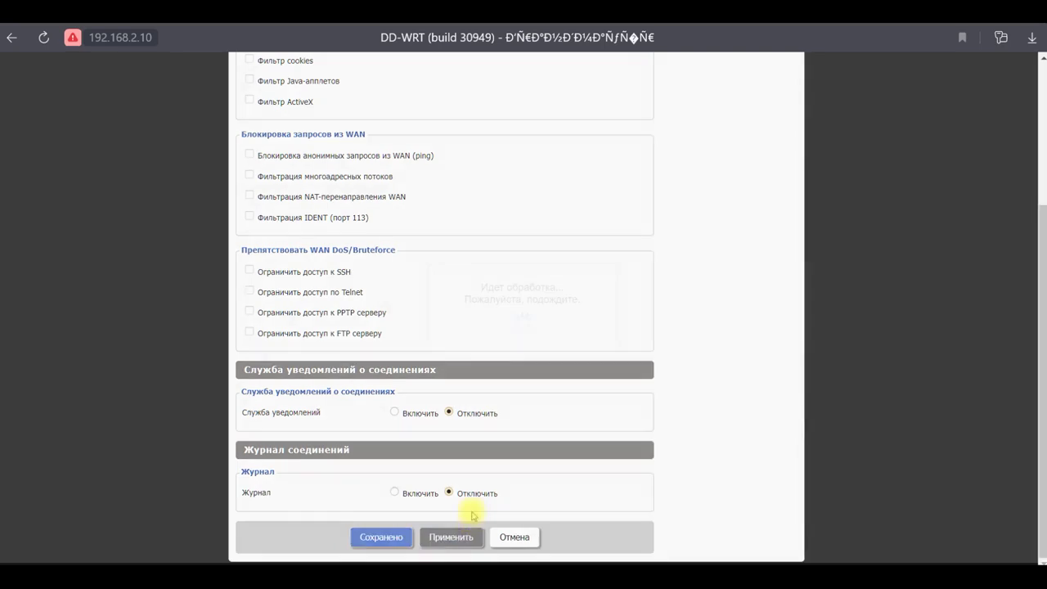